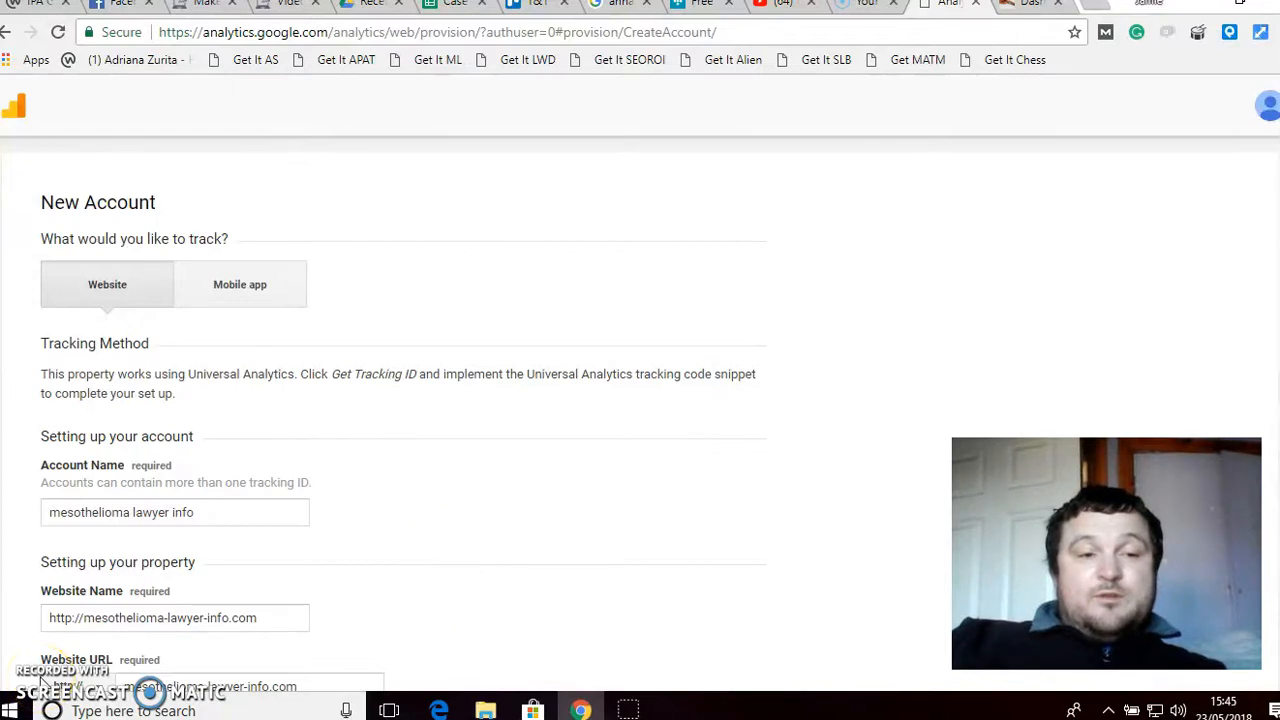
Request a tracking ID for the new account, accepting the United Kingdom terms of service and the GDPR Data Processing Terms.
{"action": "scroll", "coordinate": [222, 478], "scroll_direction": "down", "scroll_amount": 15}
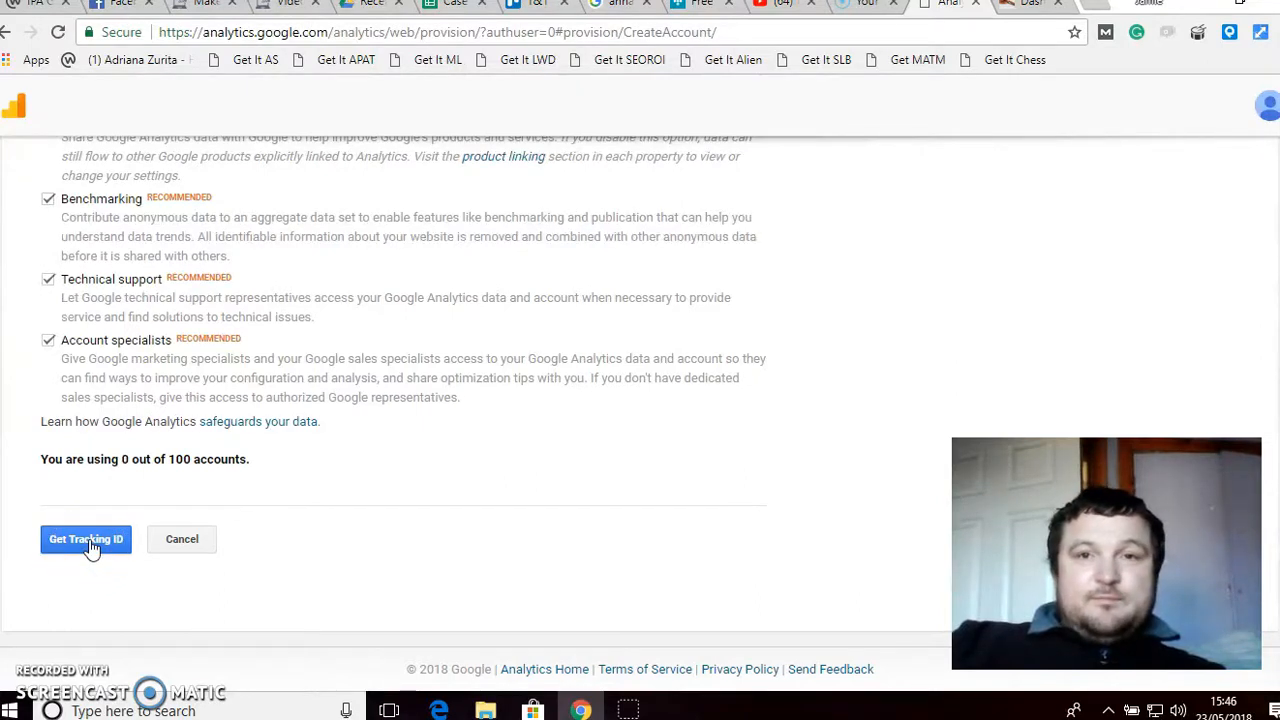
{"action": "left_click", "coordinate": [89, 545]}
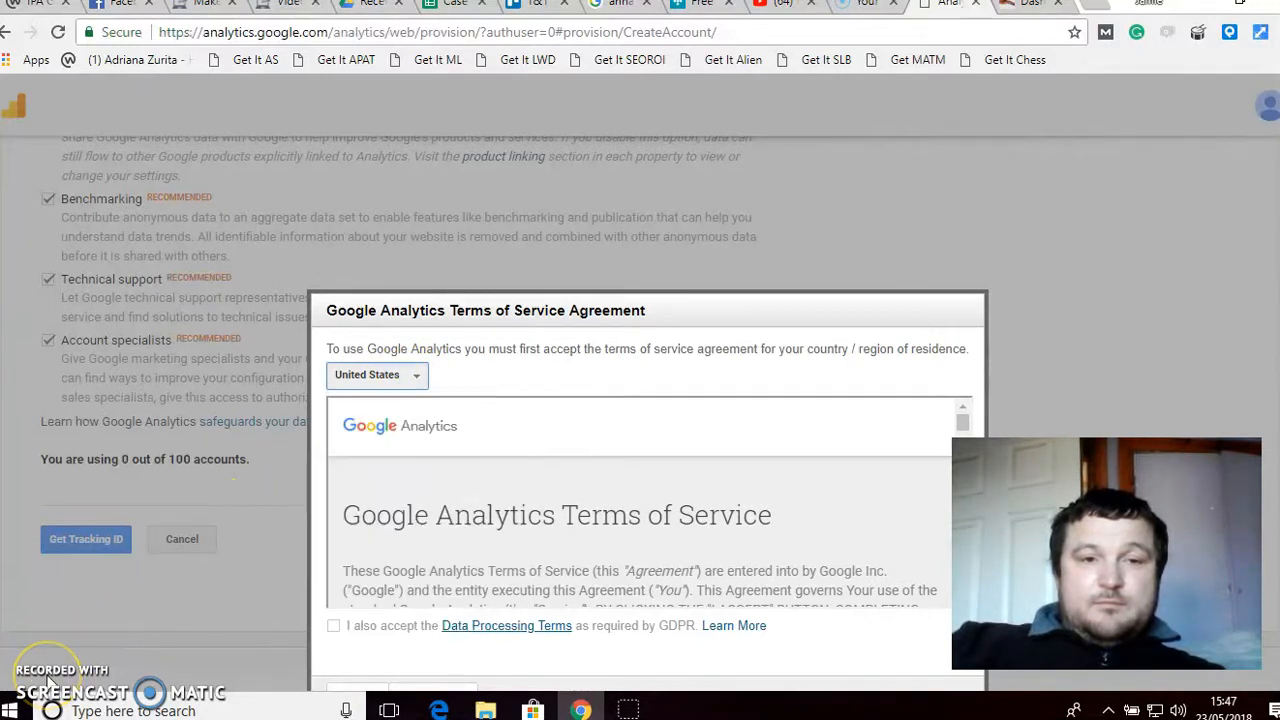
{"action": "left_click", "coordinate": [388, 376]}
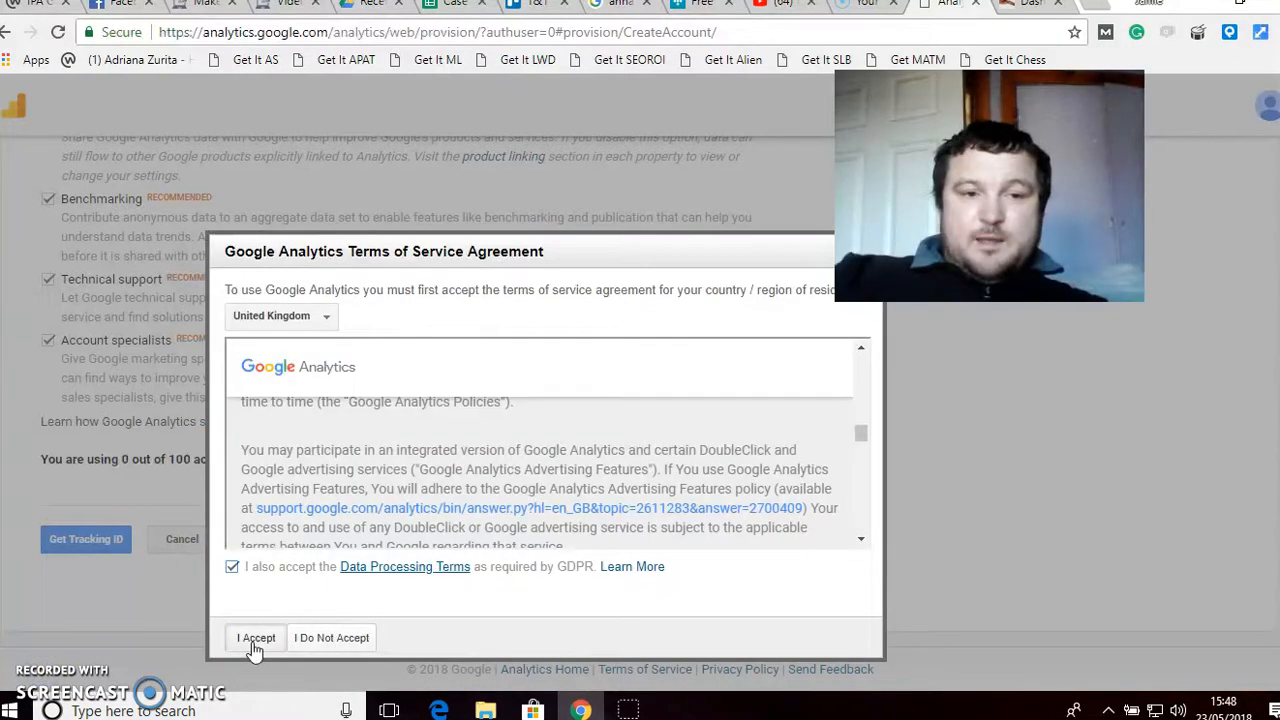
{"action": "left_click", "coordinate": [256, 638]}
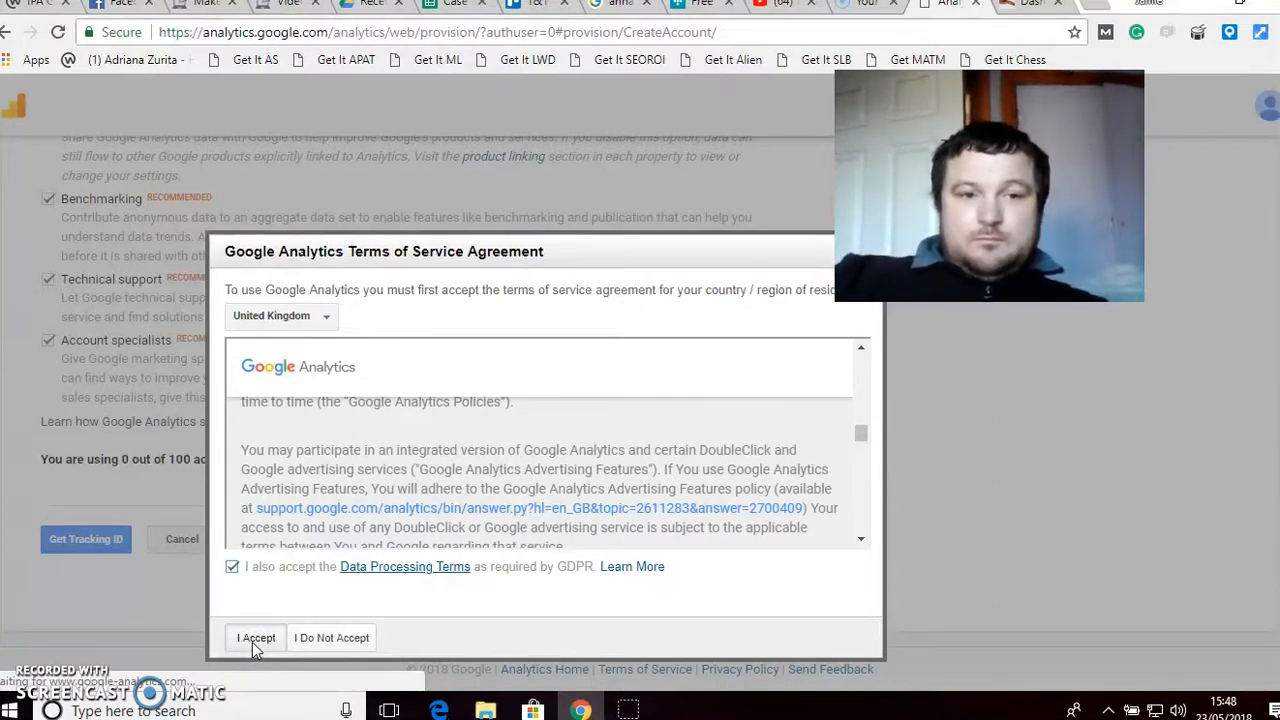
{"action": "left_click", "coordinate": [31, 678]}
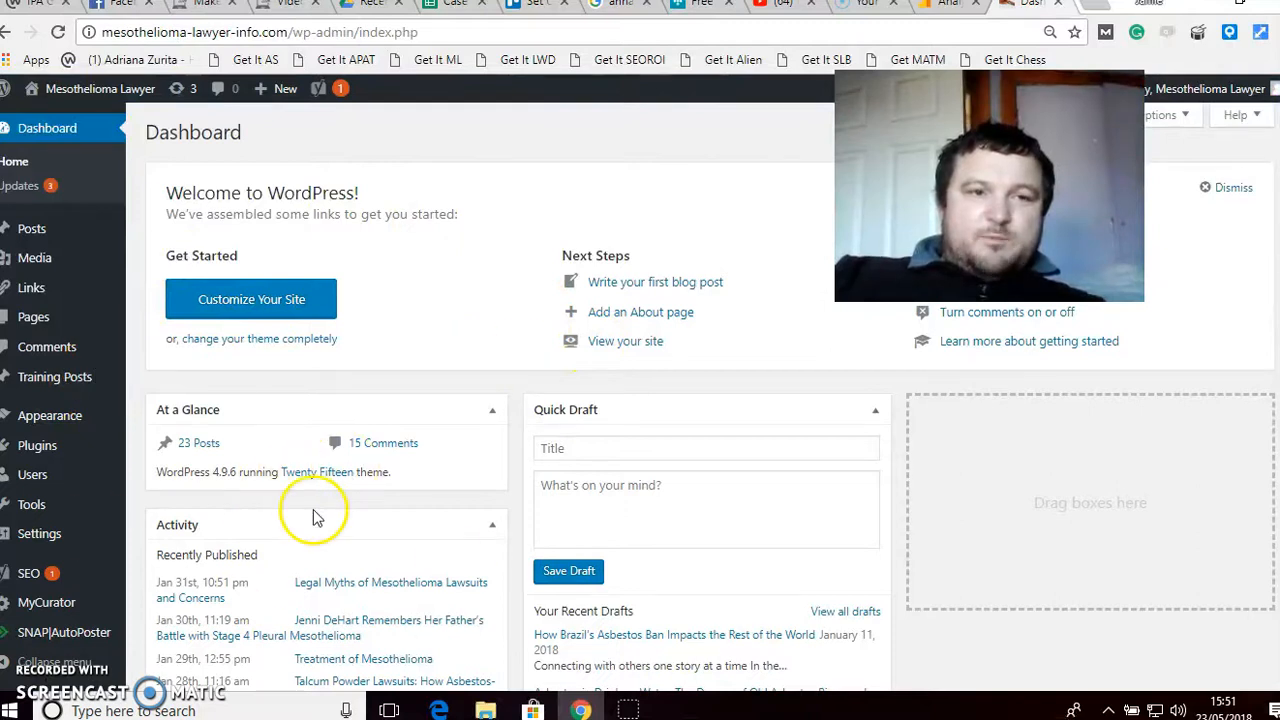
Install and activate the Google Analytics Dashboard for WP (GADWP) plugin on the WordPress site.
{"action": "left_click", "coordinate": [40, 447]}
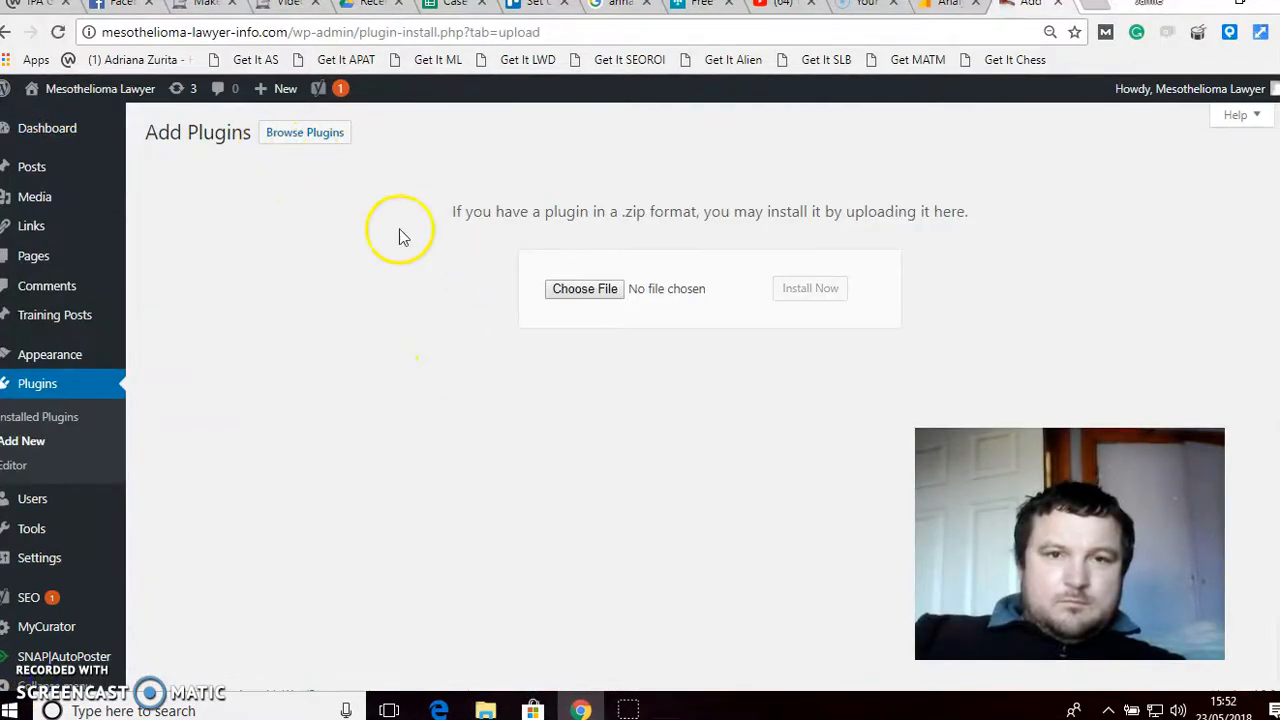
{"action": "left_click", "coordinate": [31, 447]}
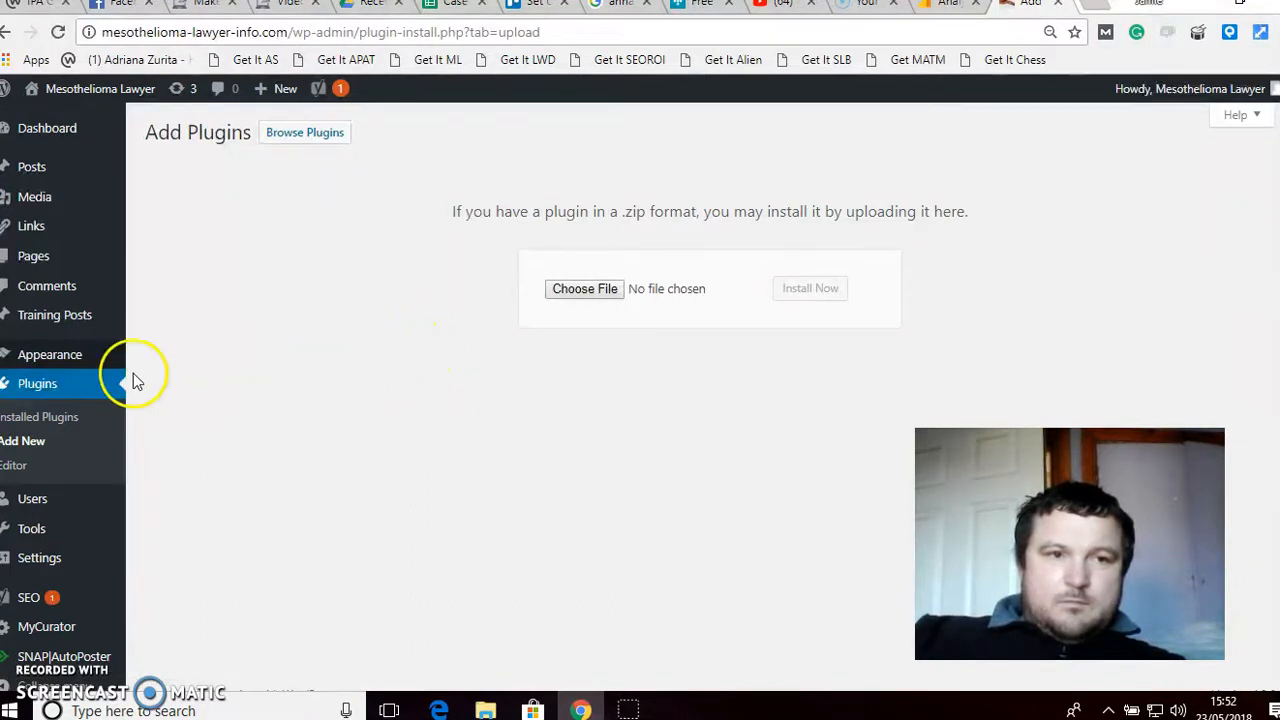
{"action": "left_click", "coordinate": [28, 443]}
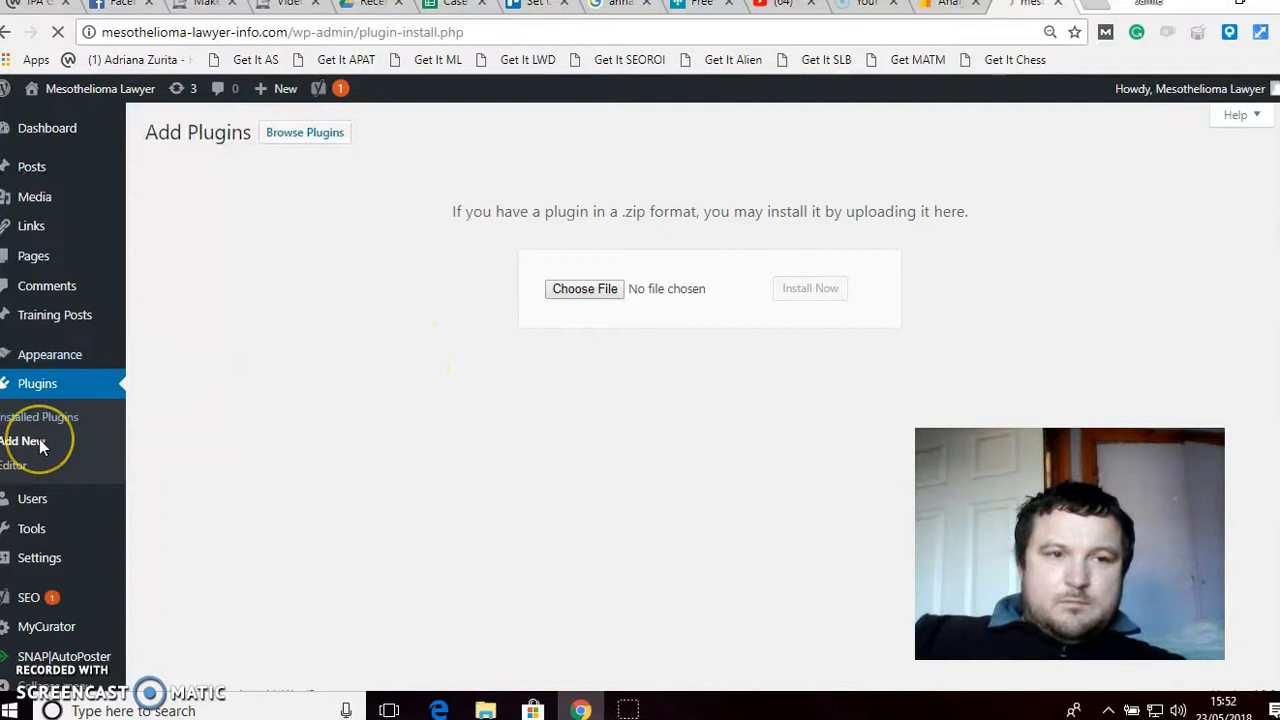
{"action": "left_click", "coordinate": [464, 282]}
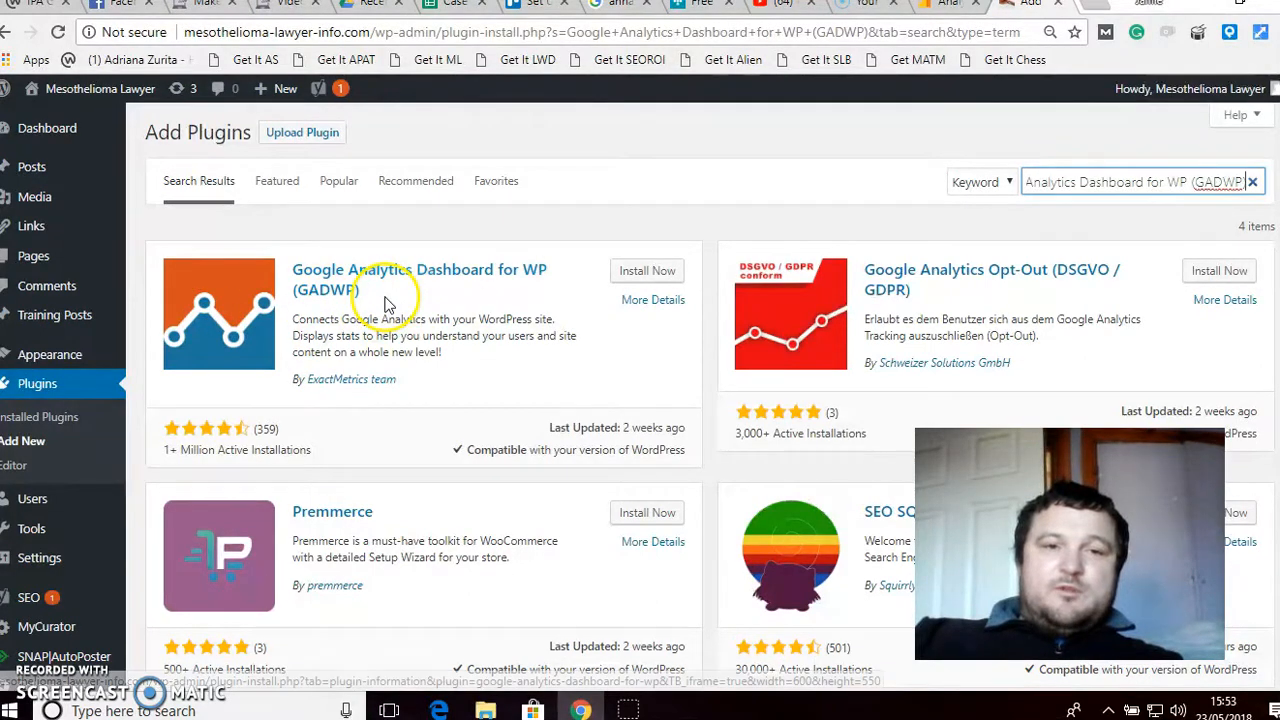
{"action": "left_click", "coordinate": [647, 272]}
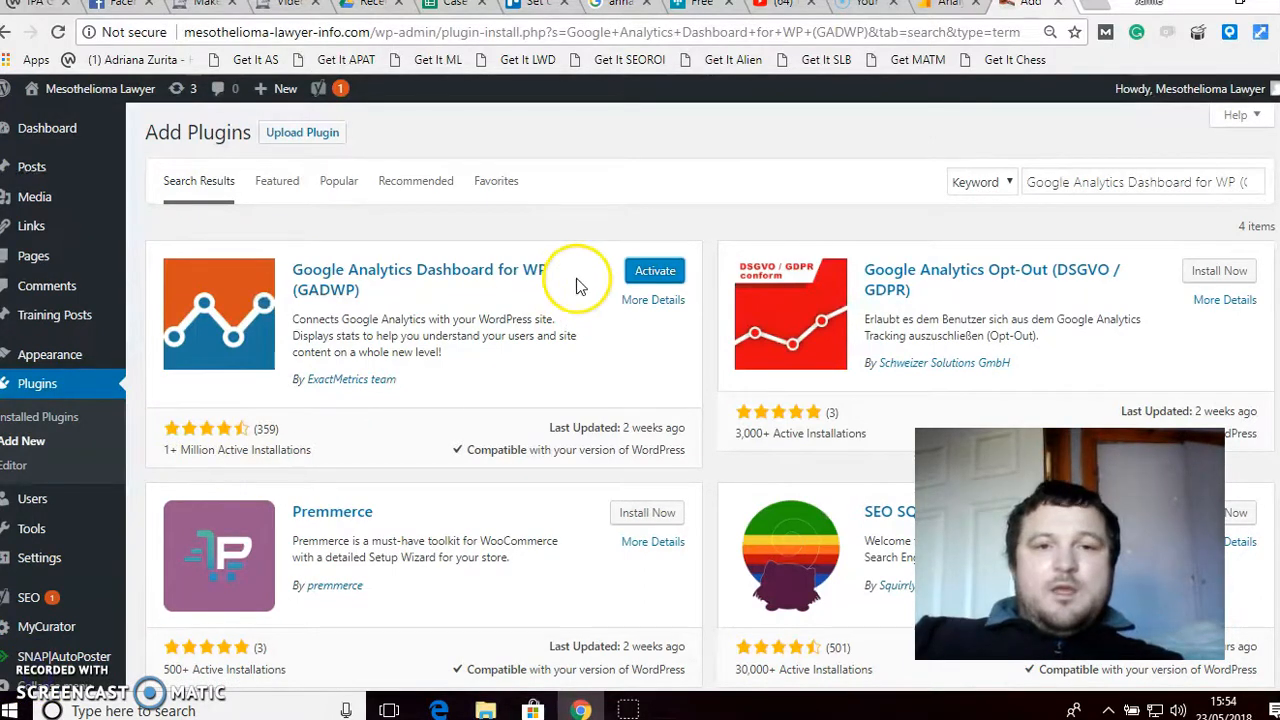
{"action": "left_click", "coordinate": [650, 276]}
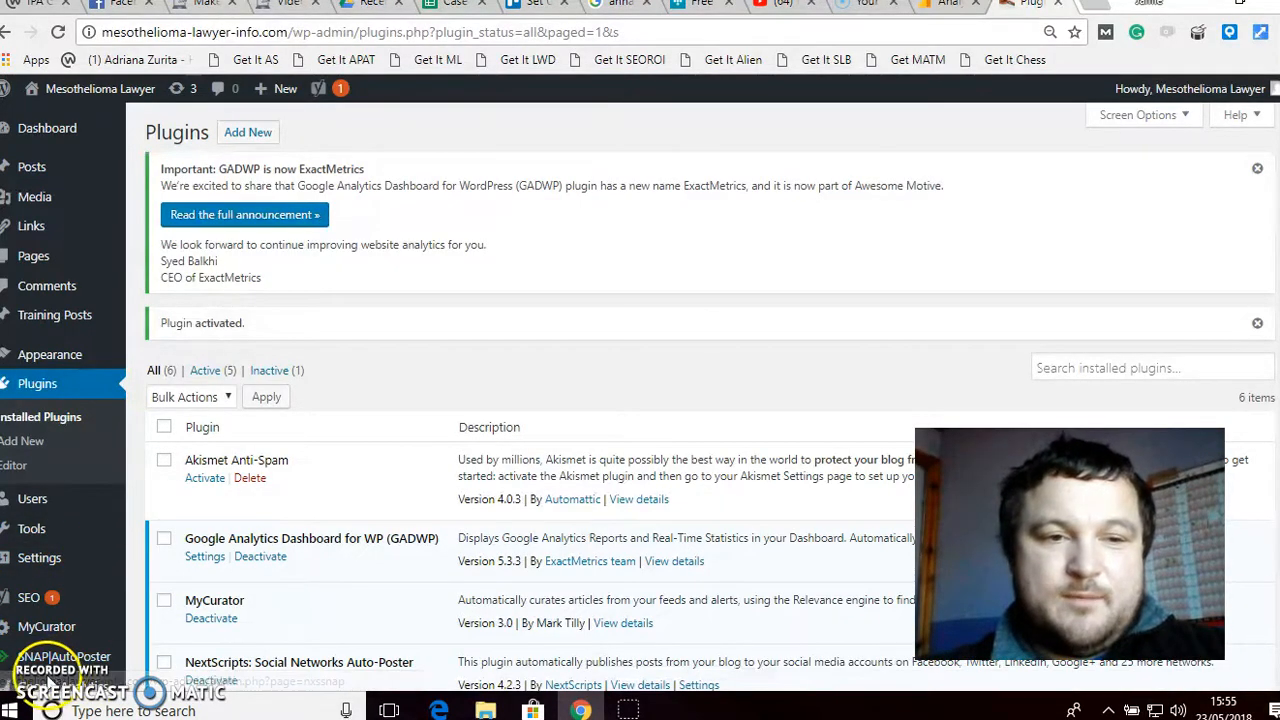
Begin authorizing the GADWP plugin from its settings and request a one-time access code.
{"action": "left_click", "coordinate": [205, 557]}
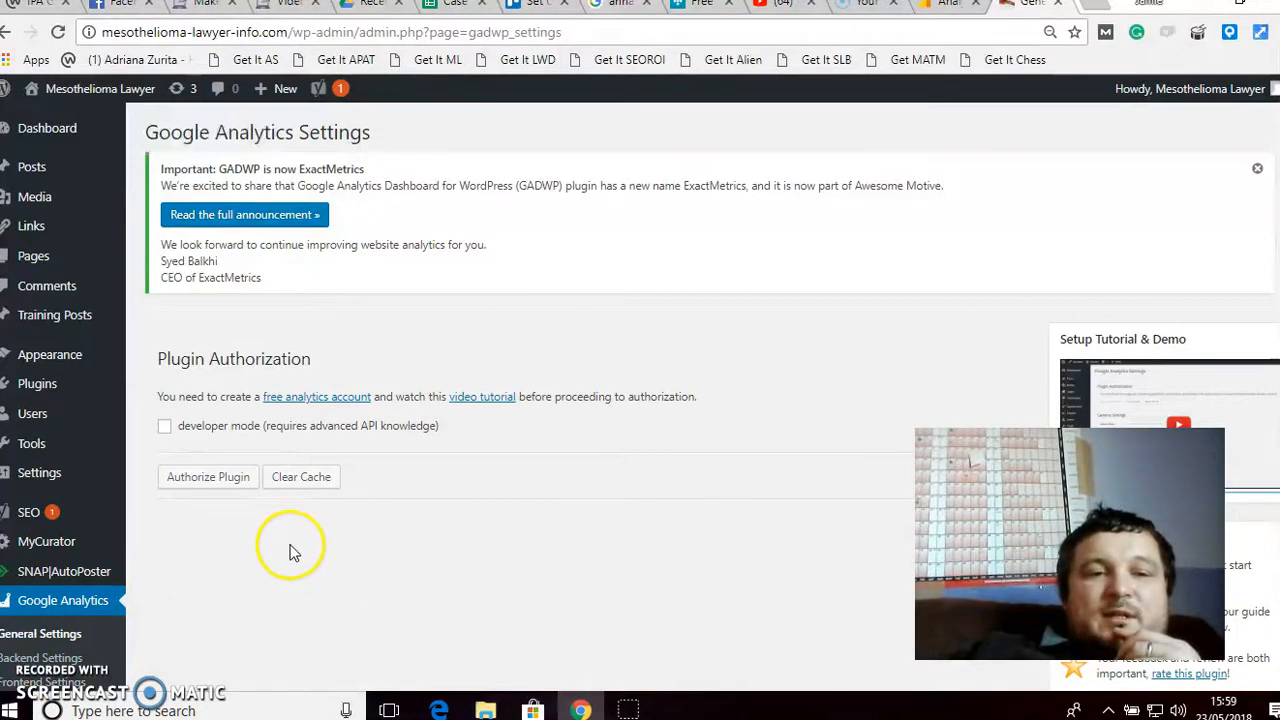
{"action": "left_click", "coordinate": [218, 485]}
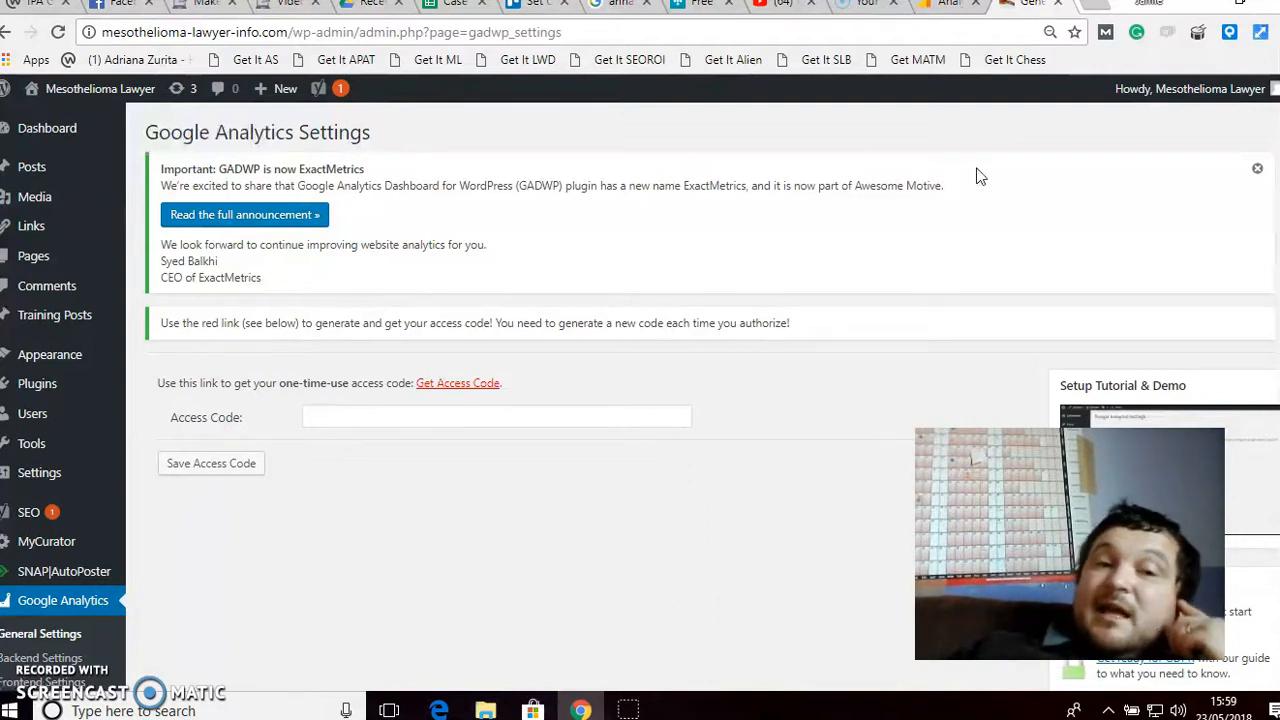
{"action": "left_click", "coordinate": [497, 354]}
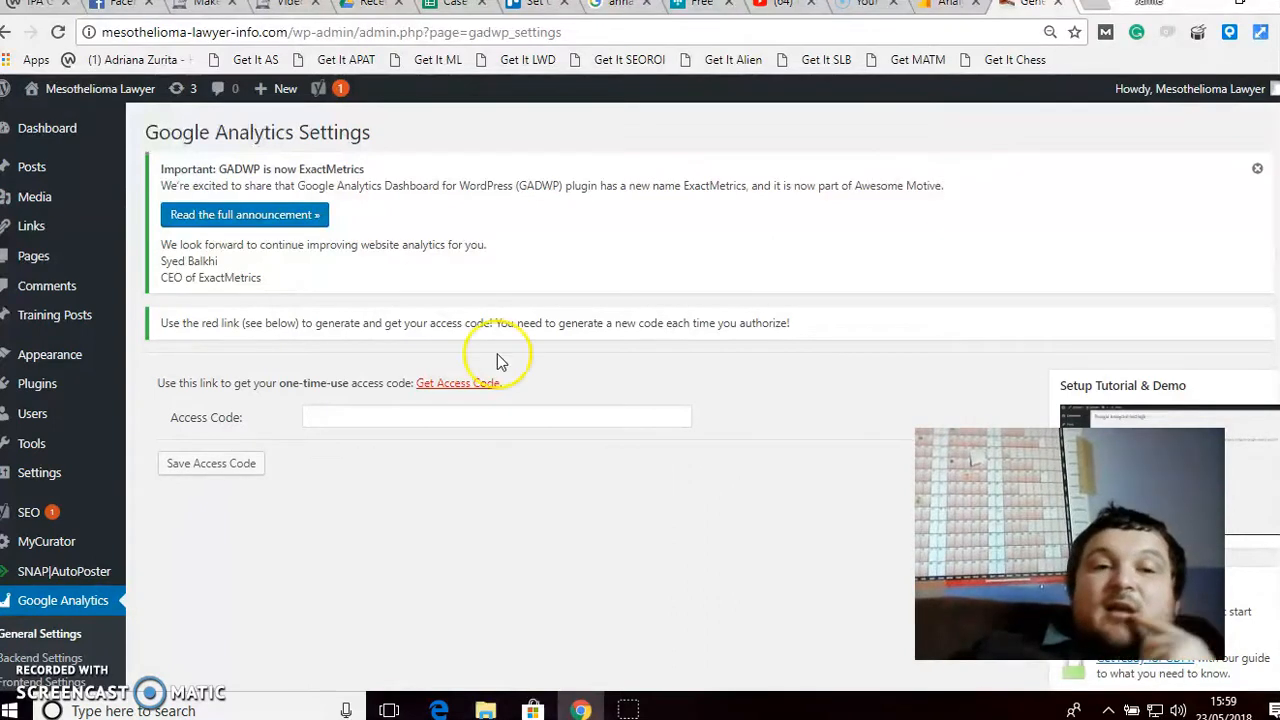
{"action": "left_click", "coordinate": [553, 473]}
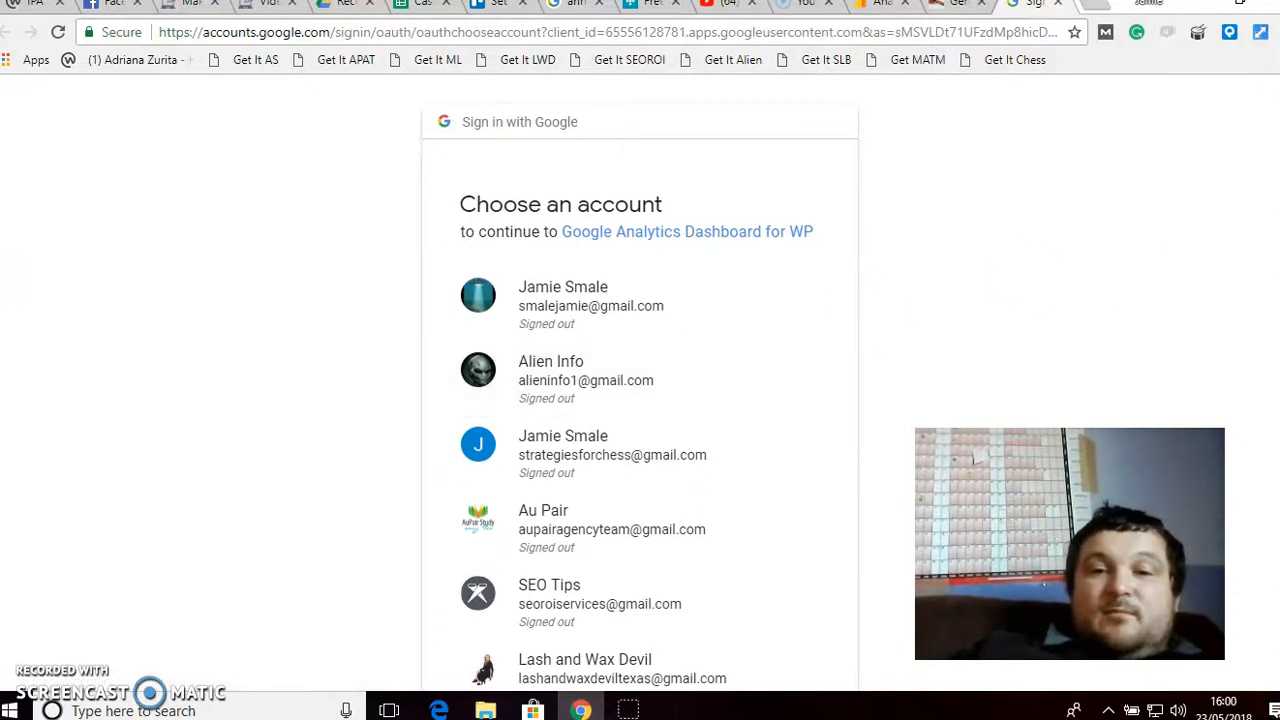
Choose the Mesothelioma Lawyer Info Google account and allow Google Analytics Dashboard for WP to view its Analytics data.
{"action": "scroll", "coordinate": [640, 383], "scroll_direction": "down", "scroll_amount": 3}
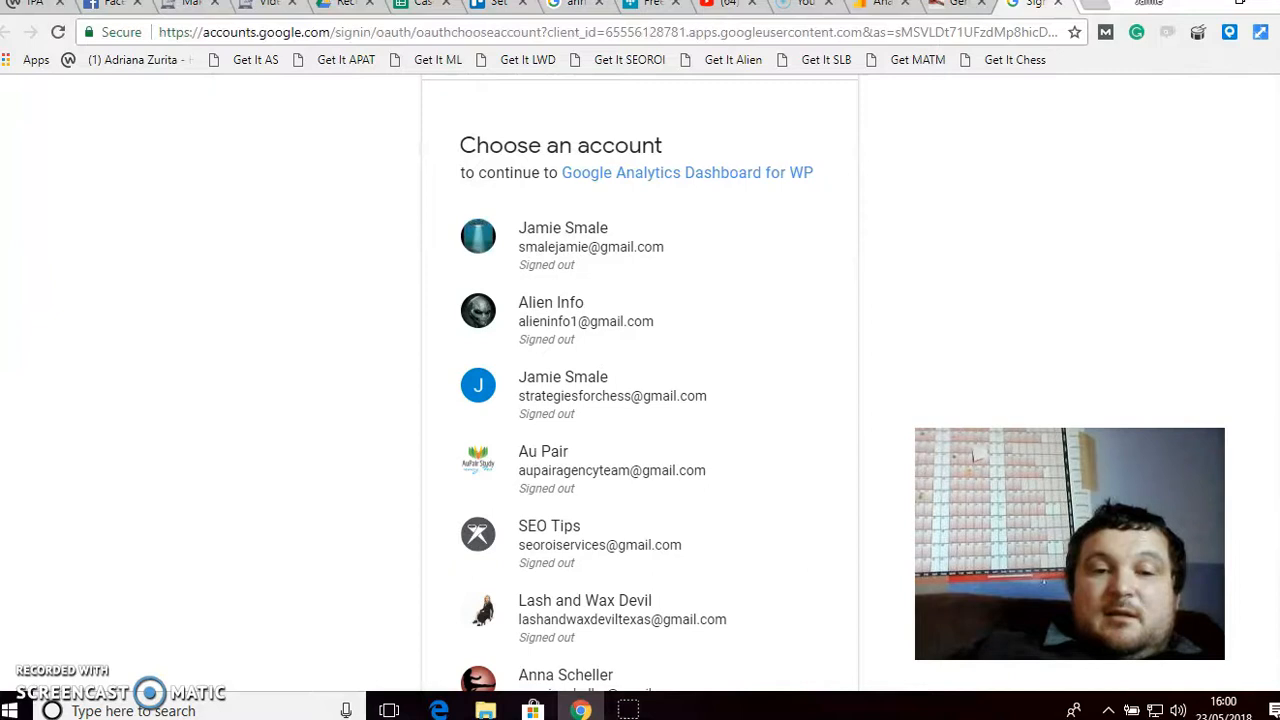
{"action": "scroll", "coordinate": [640, 383], "scroll_direction": "down", "scroll_amount": 3}
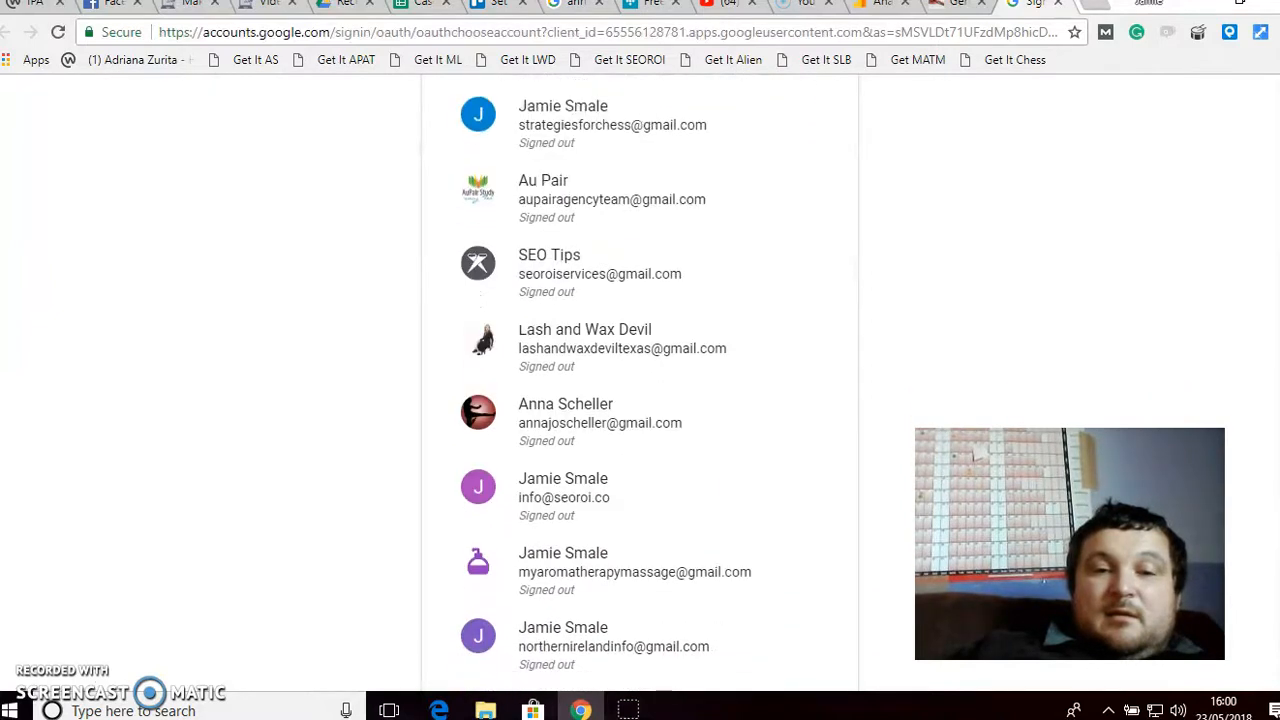
{"action": "scroll", "coordinate": [590, 607], "scroll_direction": "down", "scroll_amount": 2}
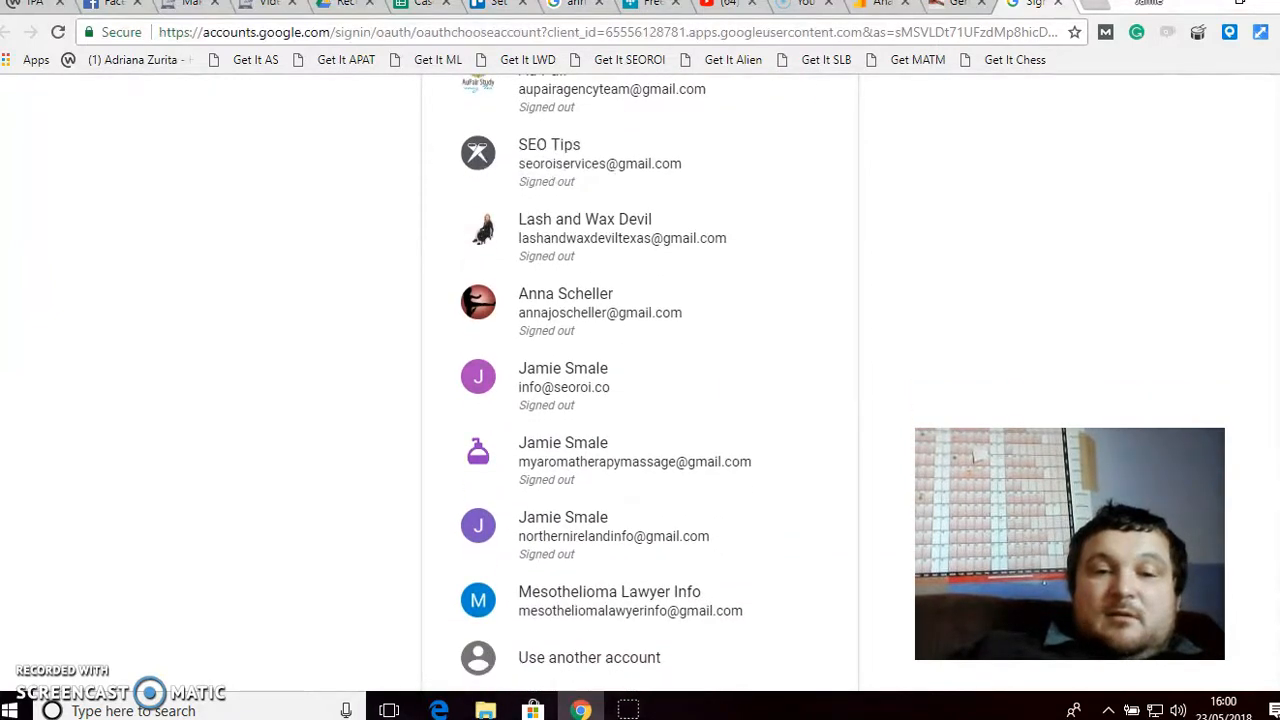
{"action": "left_click", "coordinate": [590, 607]}
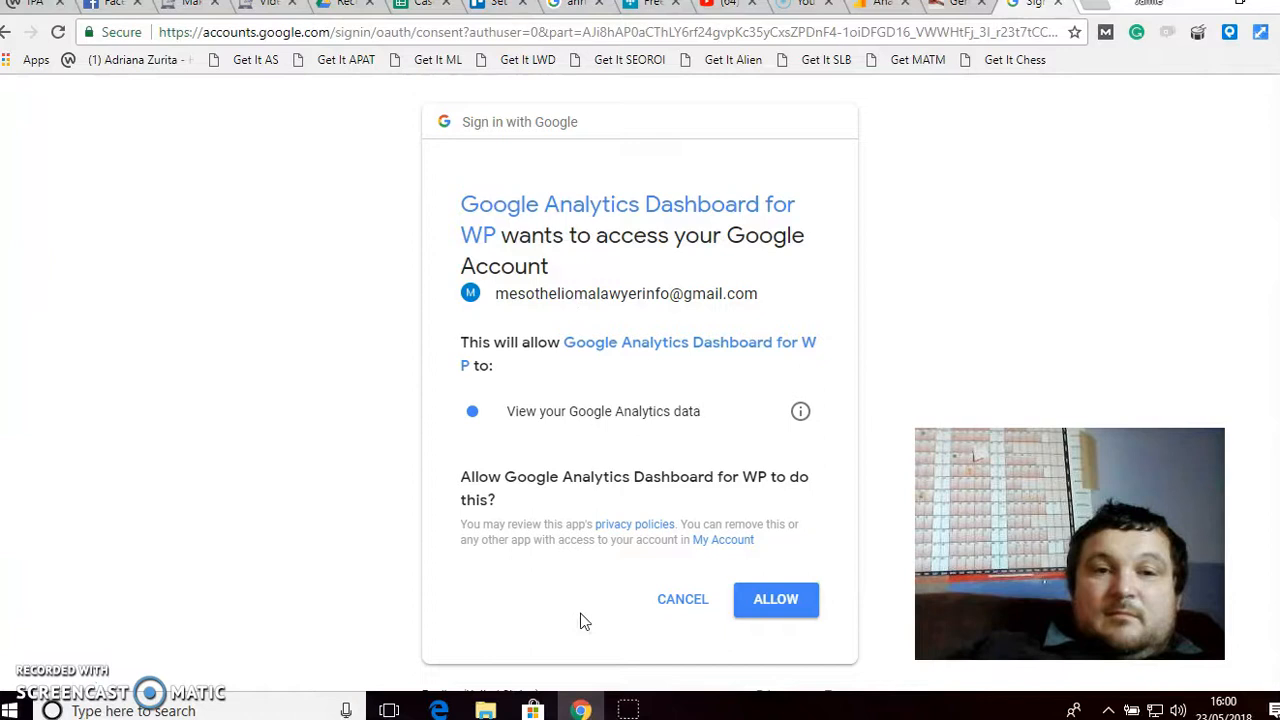
{"action": "left_click", "coordinate": [651, 345]}
{"action": "left_click", "coordinate": [772, 600]}
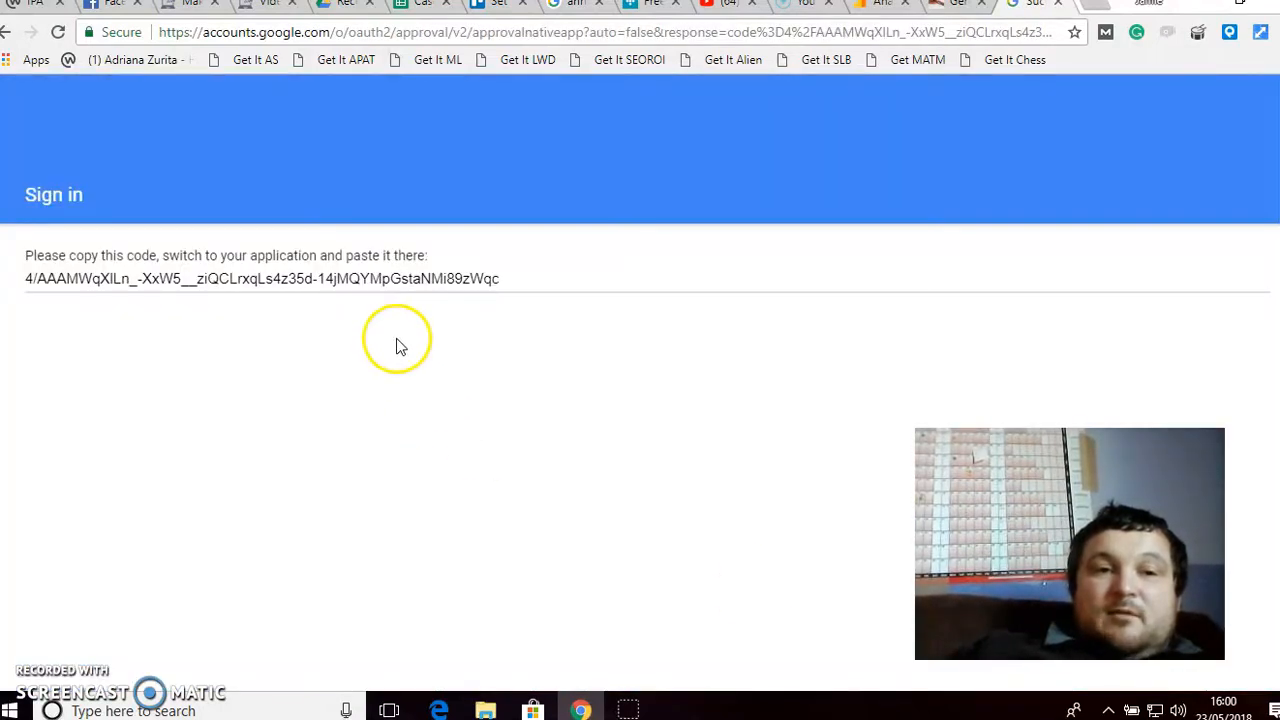
Copy the generated access code into the plugin's Access Code field and save it.
{"action": "left_click", "coordinate": [404, 280]}
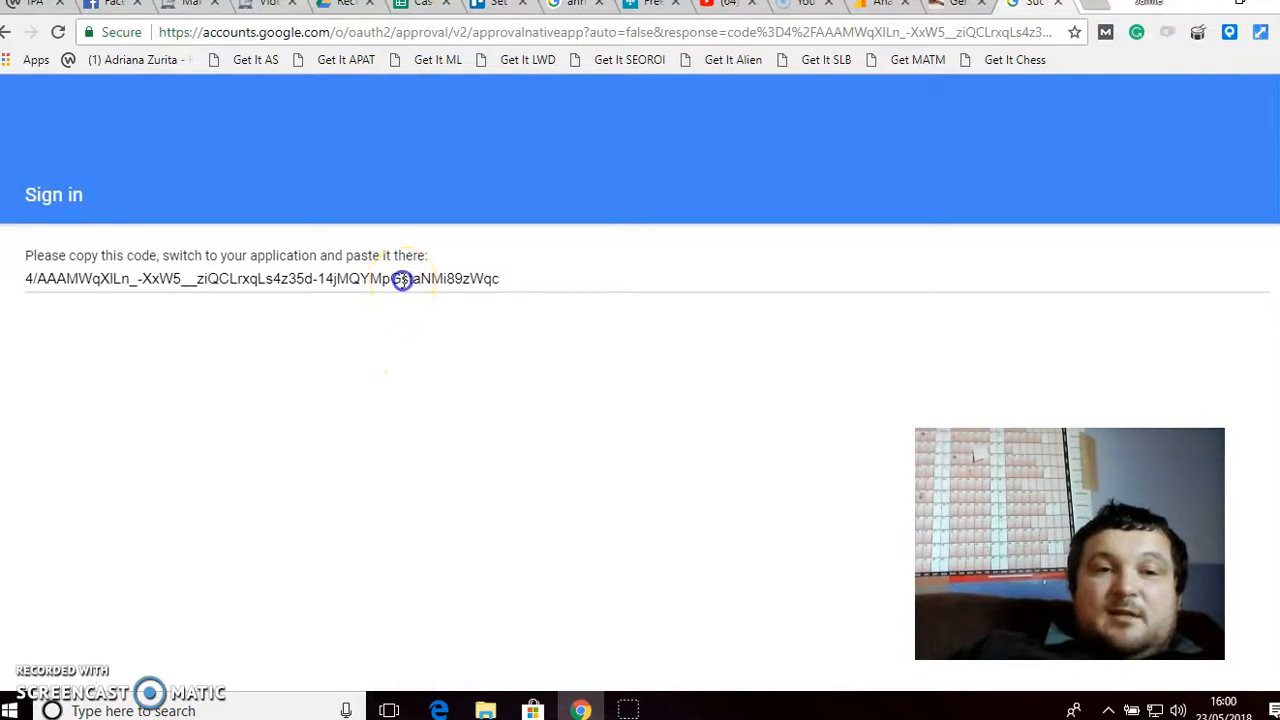
{"action": "right_click", "coordinate": [402, 280]}
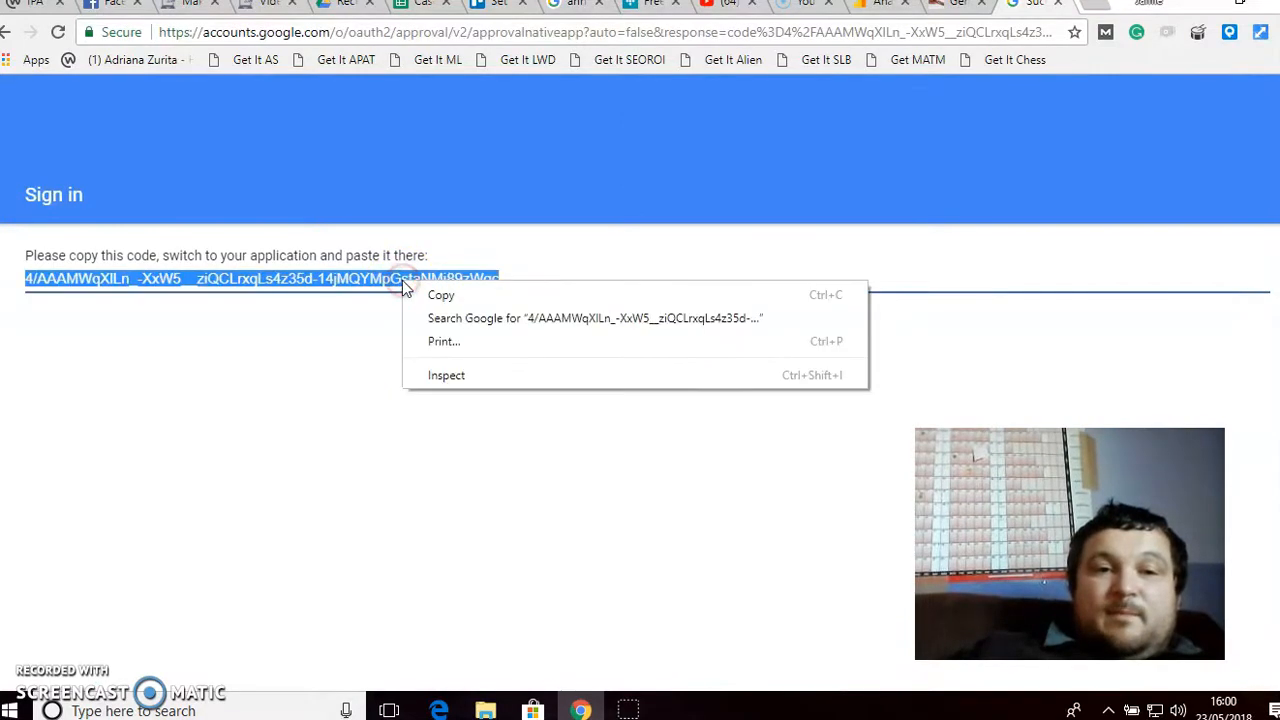
{"action": "left_click", "coordinate": [430, 291]}
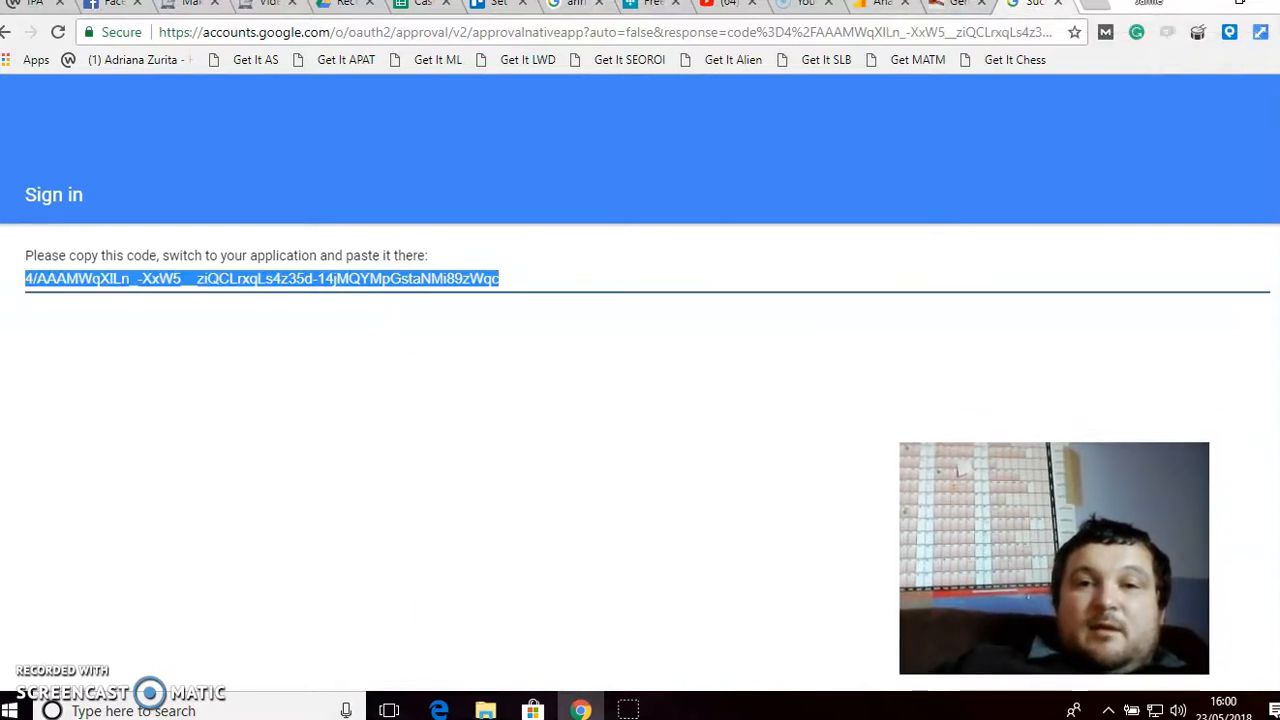
{"action": "left_click", "coordinate": [951, 10]}
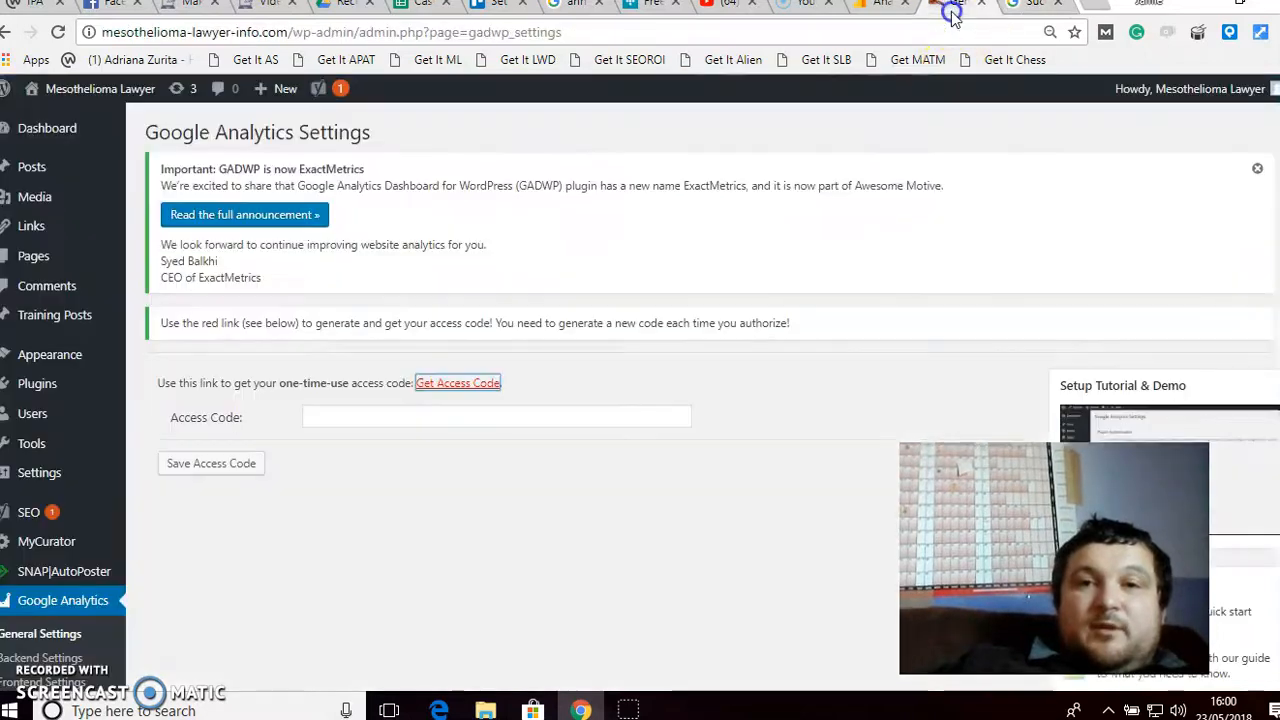
{"action": "left_click", "coordinate": [405, 423]}
{"action": "right_click", "coordinate": [405, 423]}
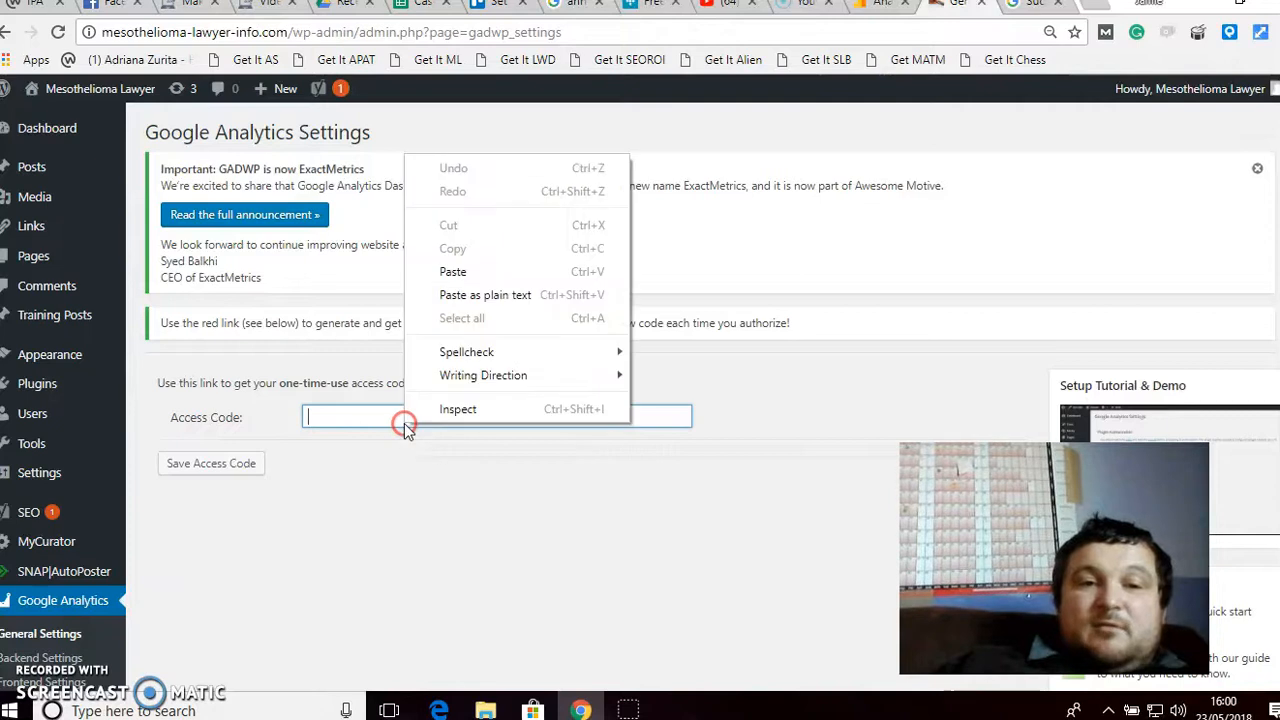
{"action": "left_click", "coordinate": [470, 272]}
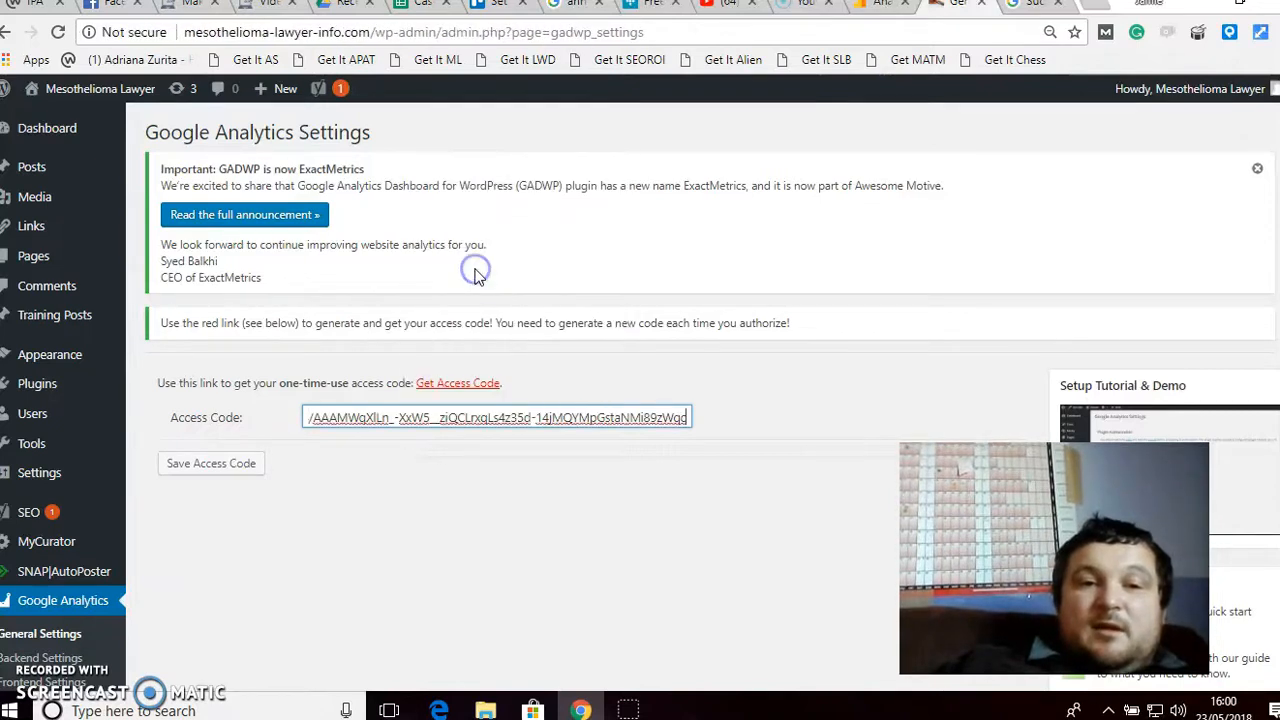
{"action": "left_click", "coordinate": [235, 470]}
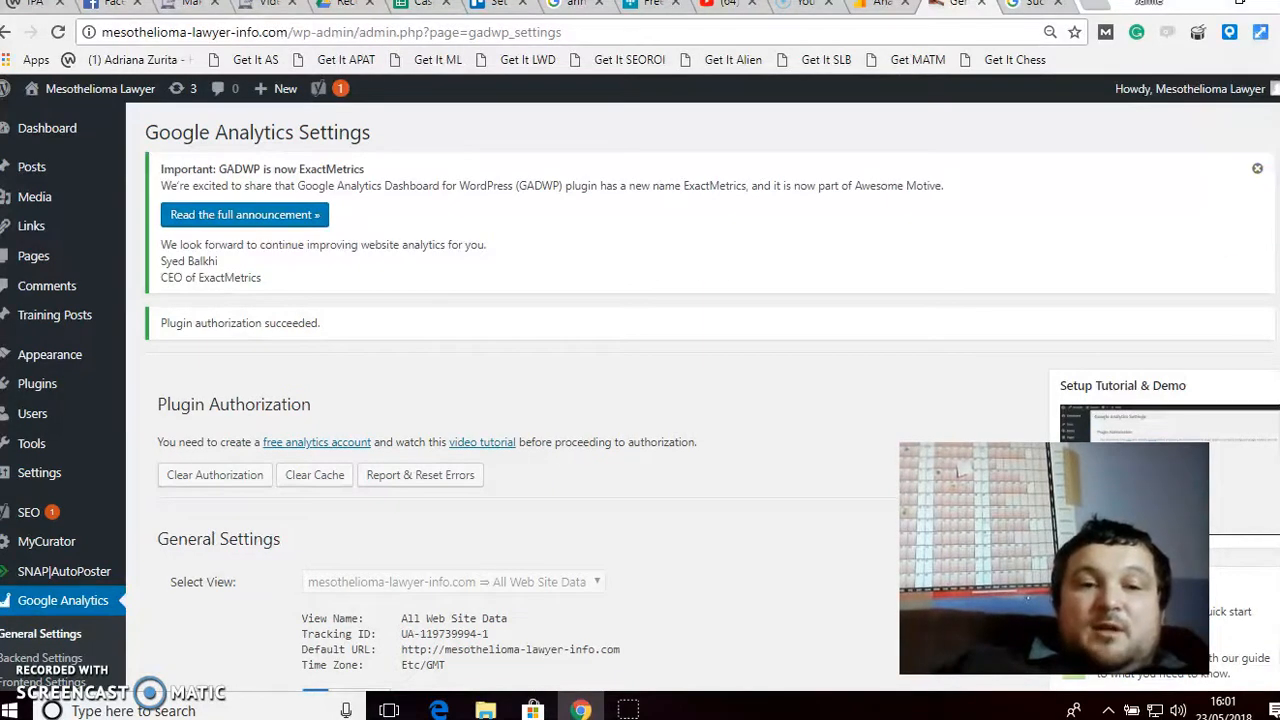
Review the plugin's general settings and the Google Analytics Dashboard widget on the WordPress dashboard.
{"action": "scroll", "coordinate": [640, 400], "scroll_direction": "down", "scroll_amount": 5}
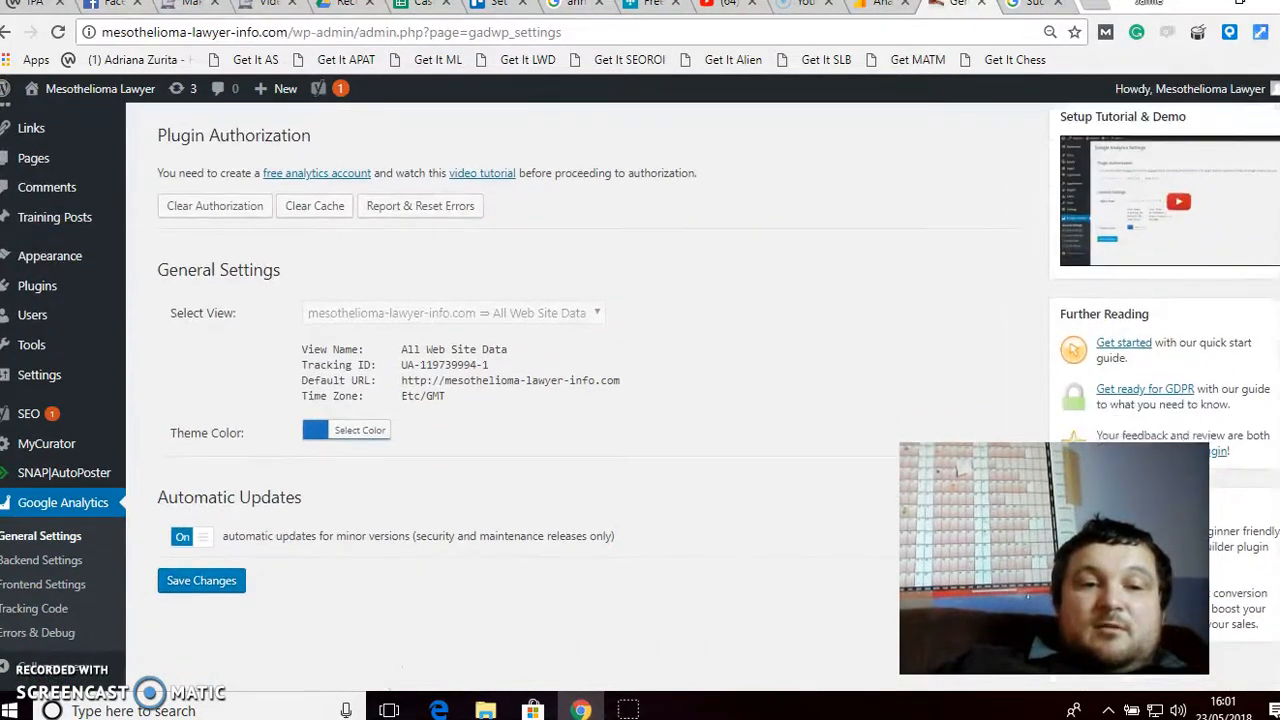
{"action": "scroll", "coordinate": [640, 400], "scroll_direction": "up", "scroll_amount": 4}
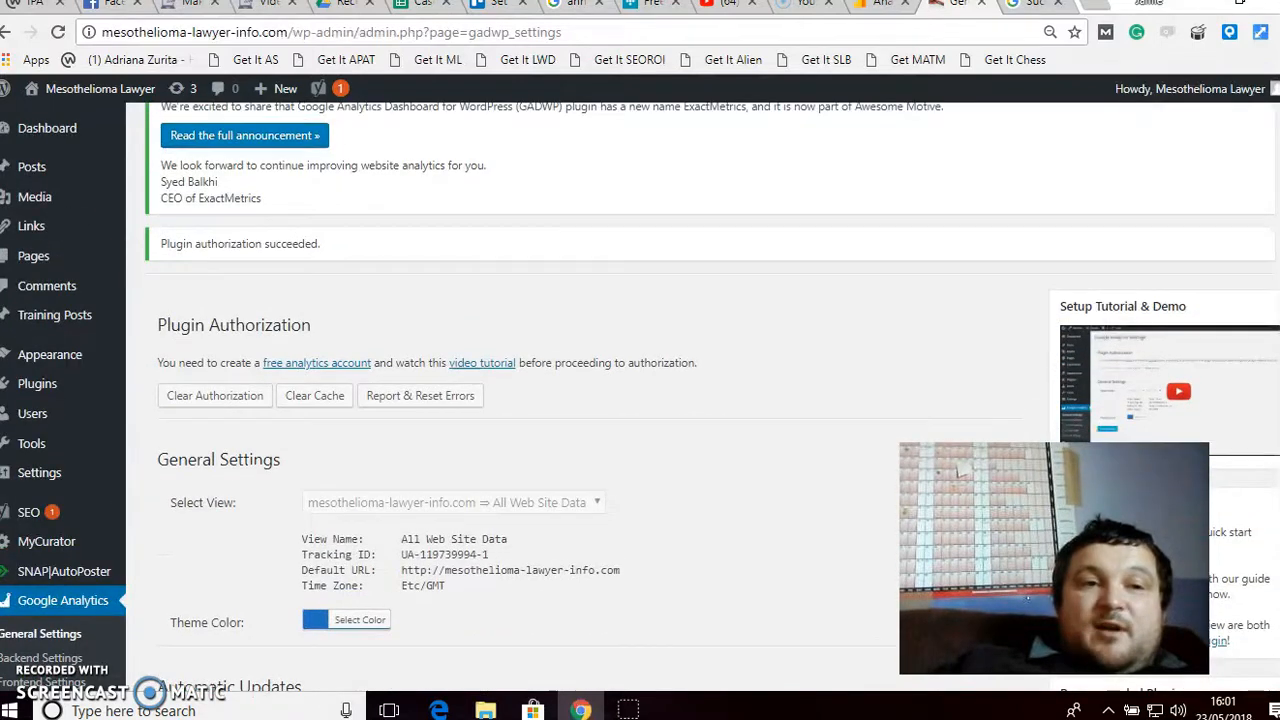
{"action": "left_click", "coordinate": [40, 137]}
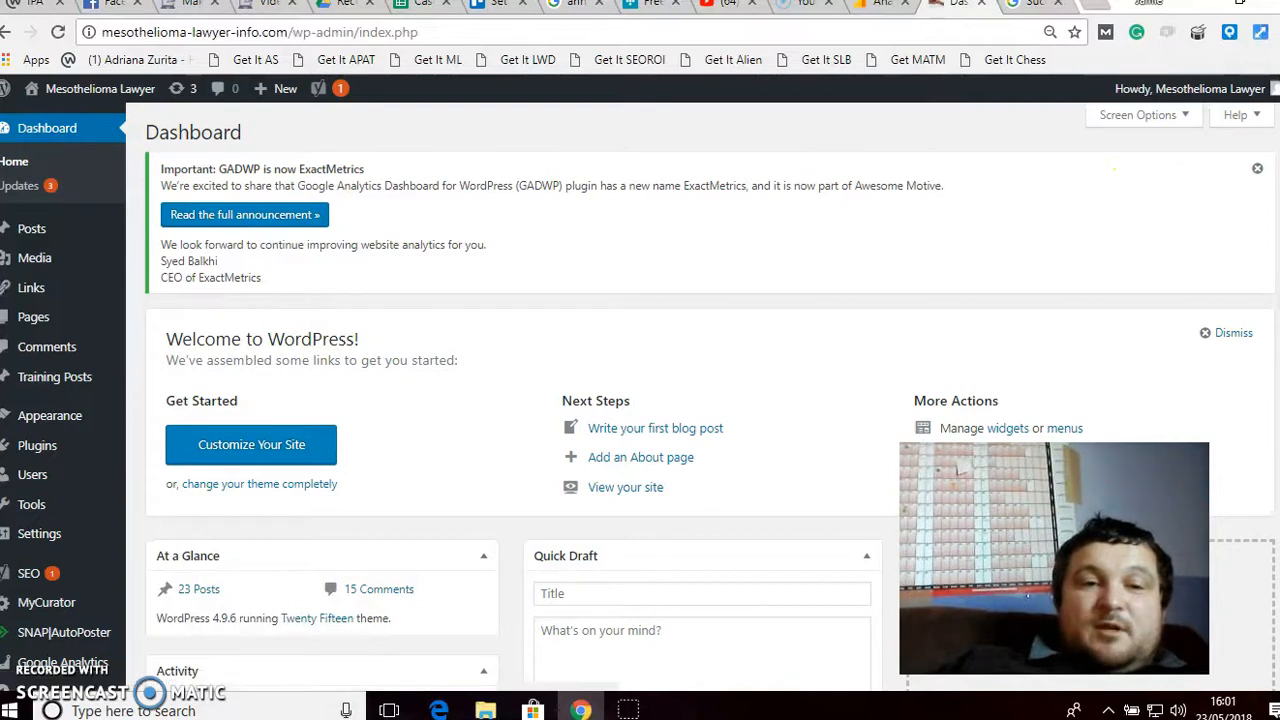
{"action": "scroll", "coordinate": [640, 400], "scroll_direction": "down", "scroll_amount": 4}
{"action": "scroll", "coordinate": [640, 400], "scroll_direction": "down", "scroll_amount": 6}
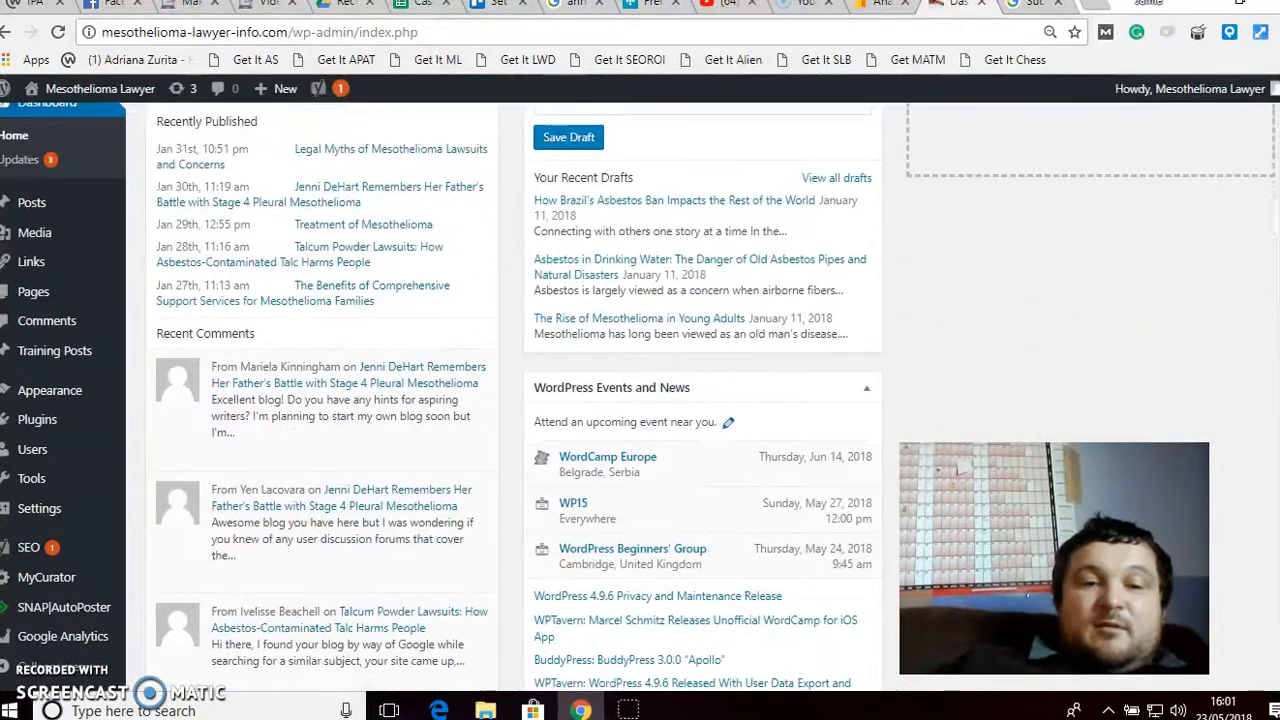
{"action": "scroll", "coordinate": [431, 500], "scroll_direction": "down", "scroll_amount": 2}
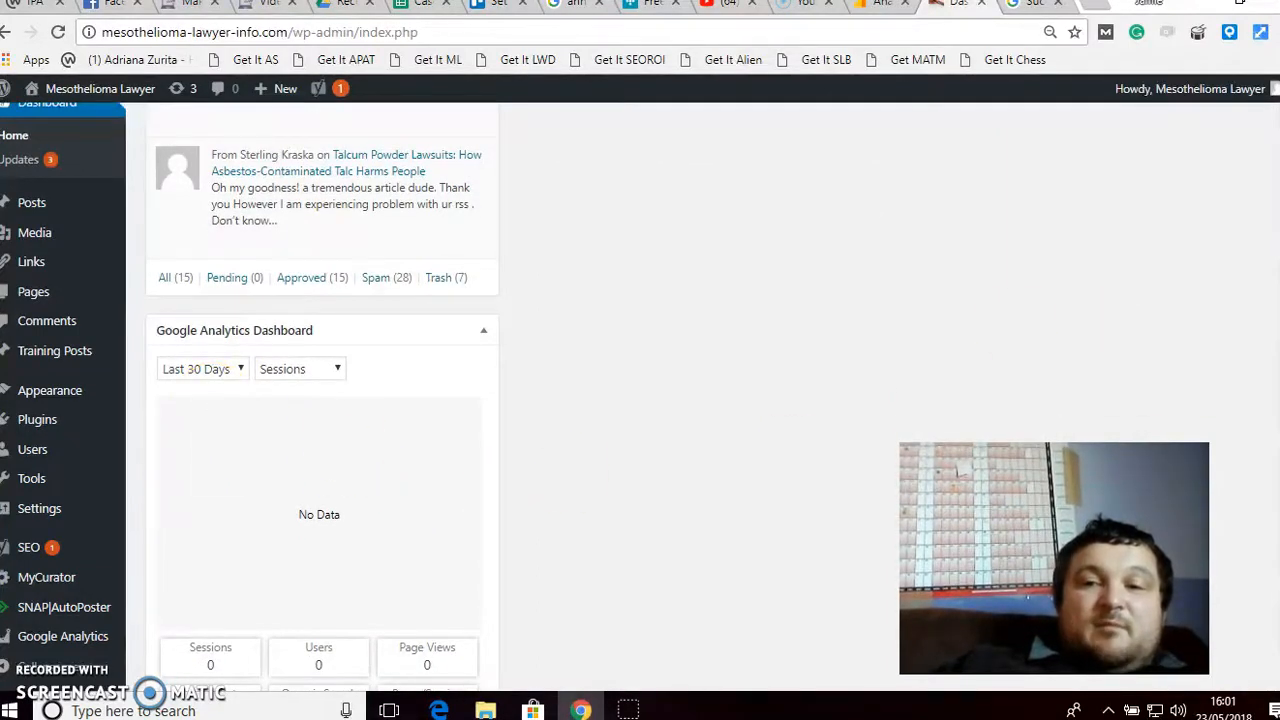
{"action": "scroll", "coordinate": [321, 400], "scroll_direction": "down", "scroll_amount": 1}
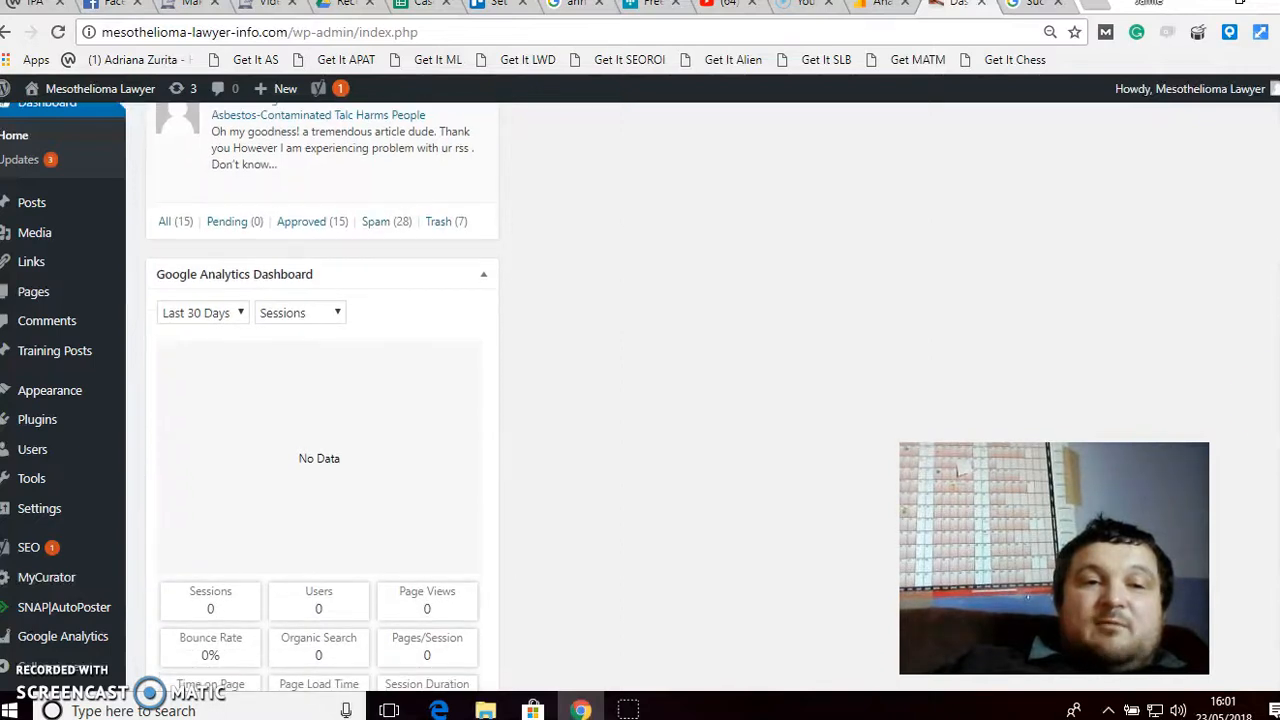
Look through the date-range and report-type options of the Google Analytics Dashboard widget.
{"action": "left_click", "coordinate": [228, 319]}
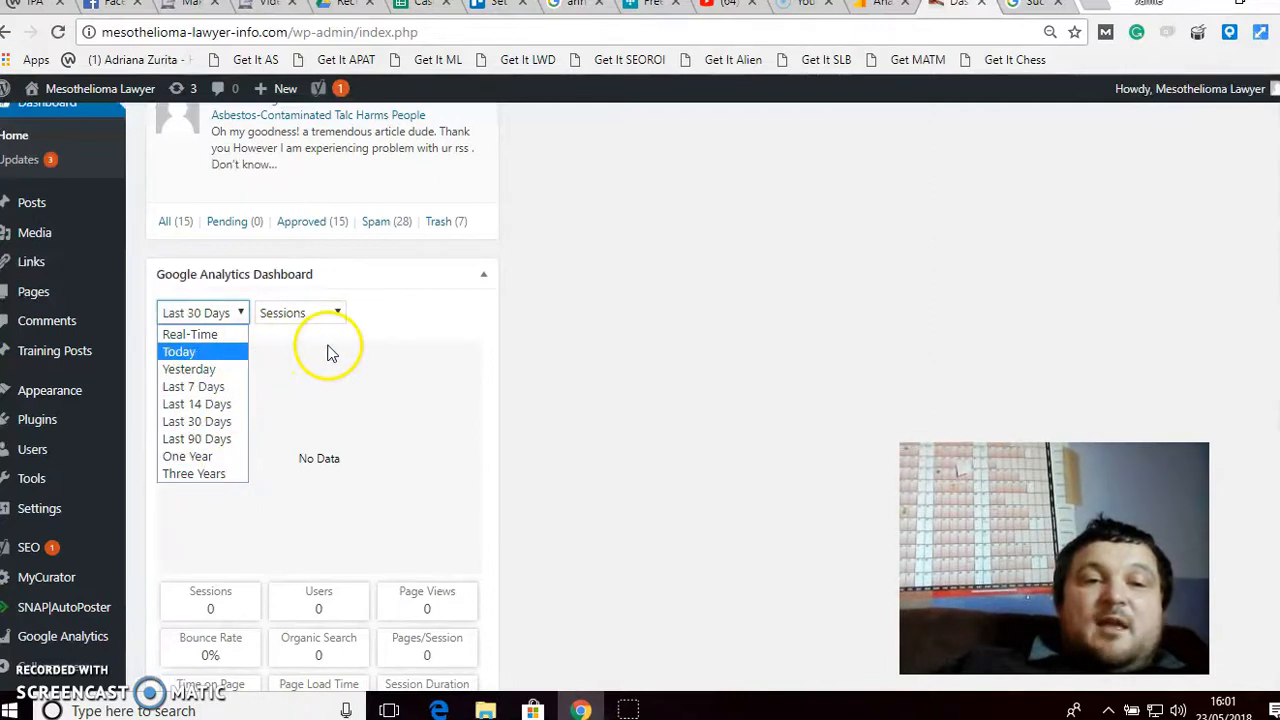
{"action": "left_click", "coordinate": [341, 315]}
{"action": "left_click", "coordinate": [341, 314]}
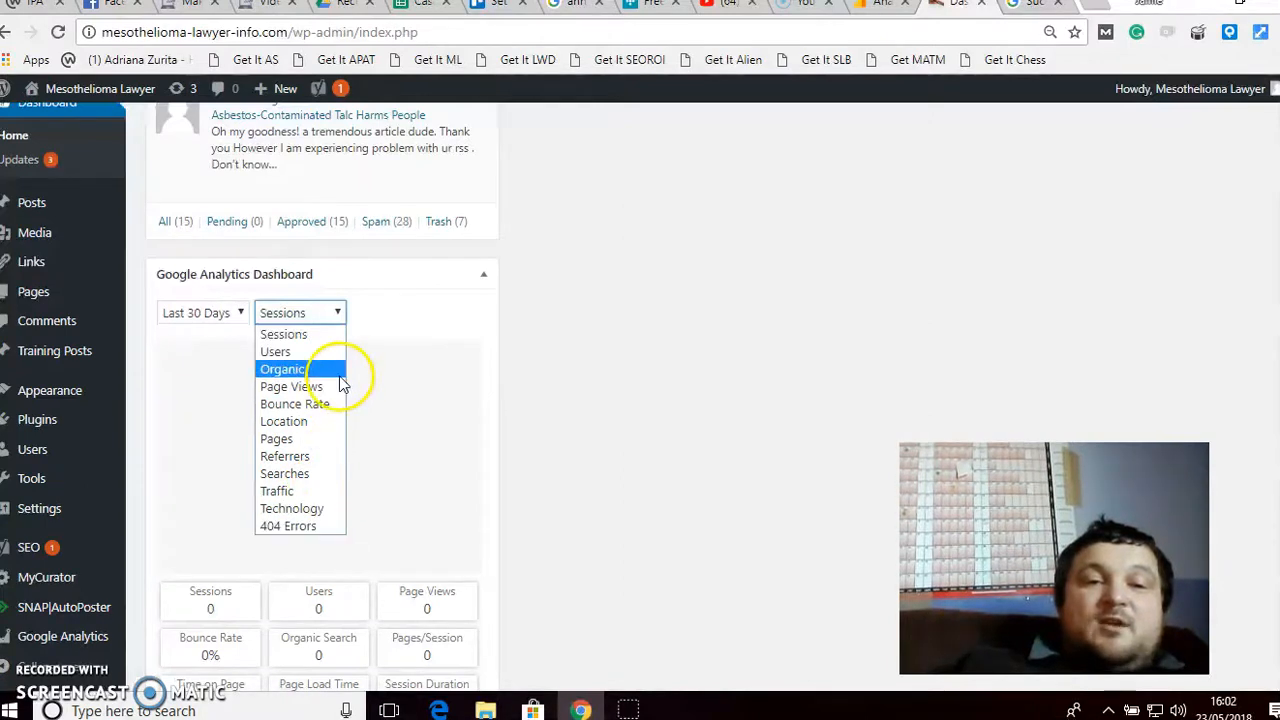
Close the report-type list unchanged and examine the Google Analytics Dashboard widget's summary metrics and the other WordPress dashboard widgets.
{"action": "left_click", "coordinate": [393, 335]}
{"action": "left_click", "coordinate": [393, 333]}
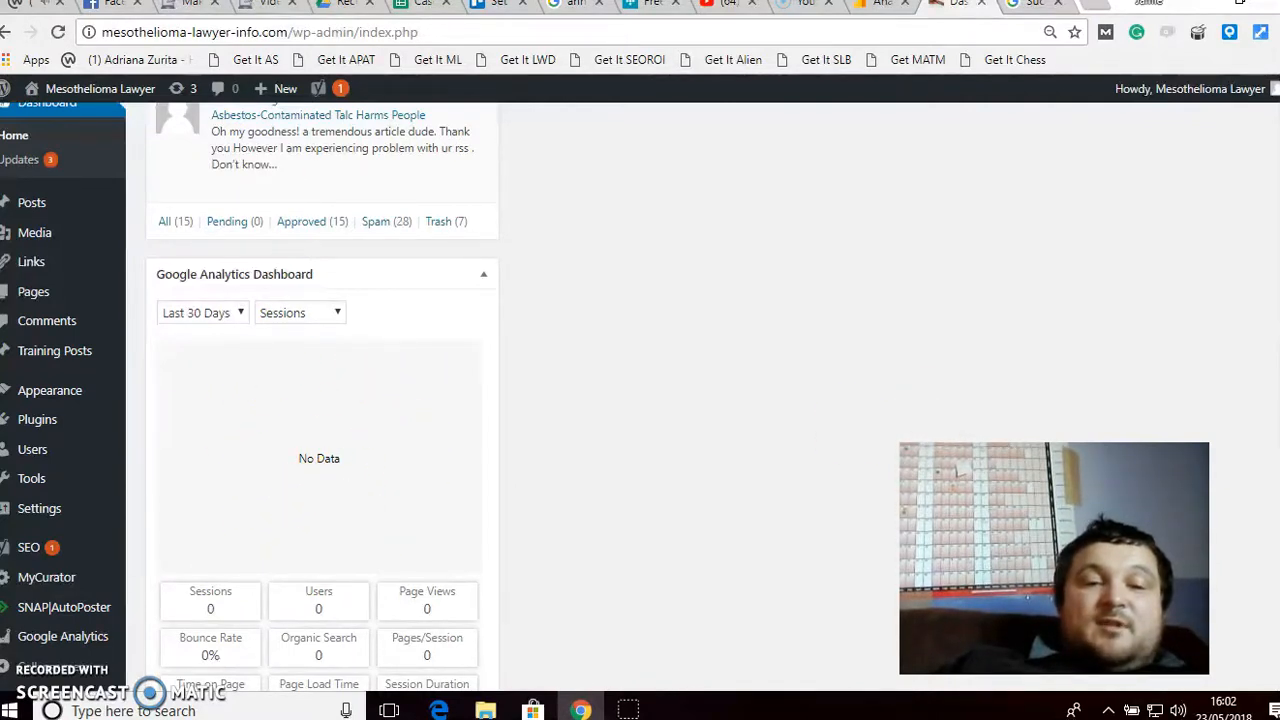
{"action": "scroll", "coordinate": [559, 402], "scroll_direction": "down", "scroll_amount": 2}
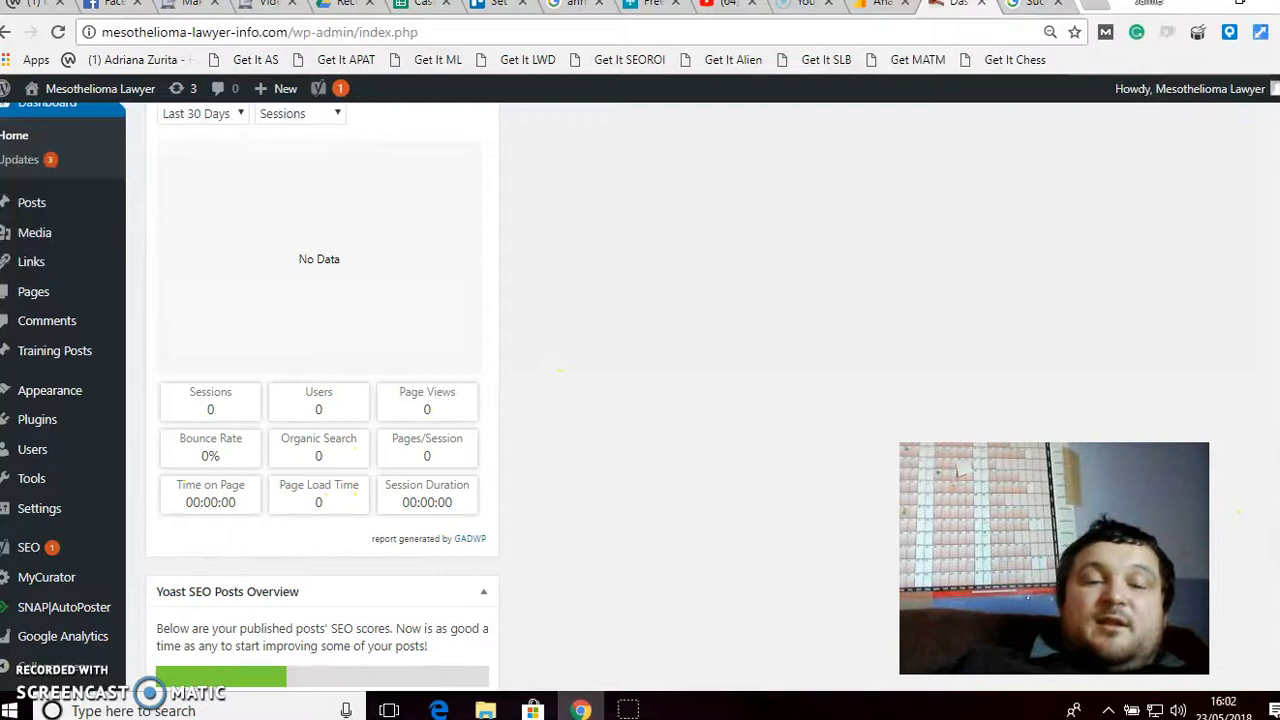
{"action": "scroll", "coordinate": [640, 400], "scroll_direction": "down", "scroll_amount": 2}
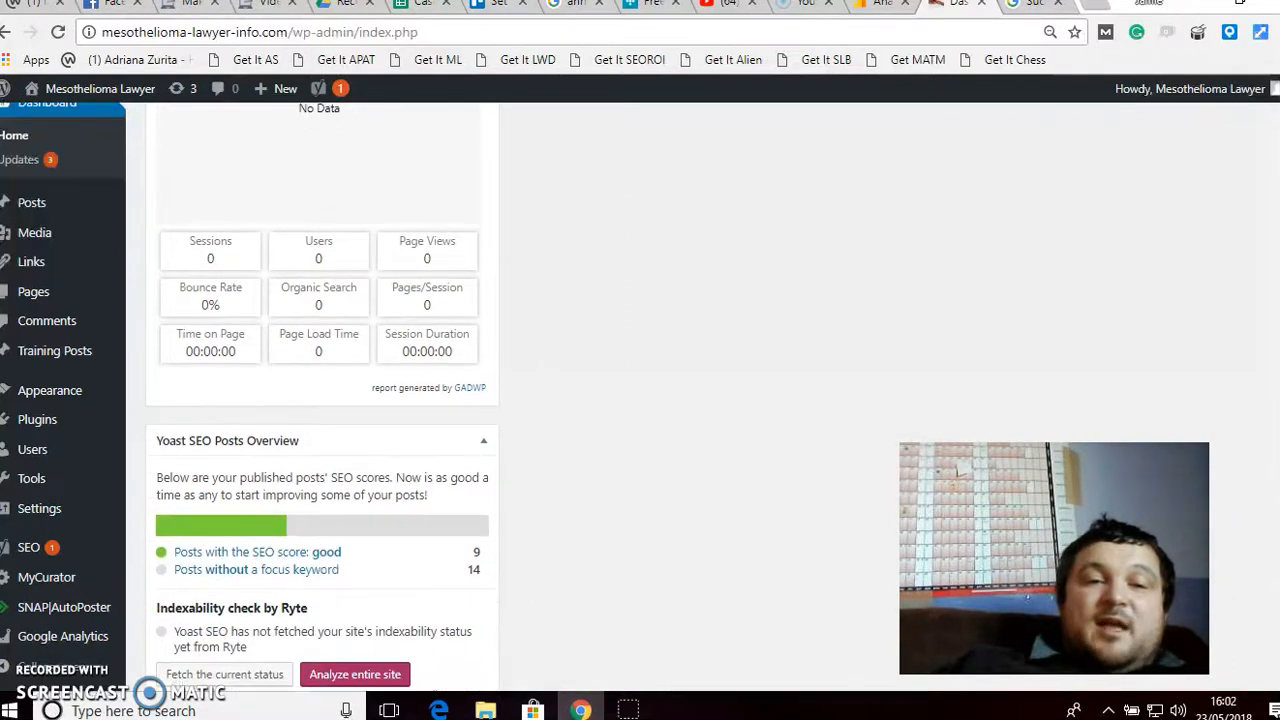
{"action": "scroll", "coordinate": [640, 400], "scroll_direction": "up", "scroll_amount": 2}
{"action": "scroll", "coordinate": [320, 400], "scroll_direction": "up", "scroll_amount": 2}
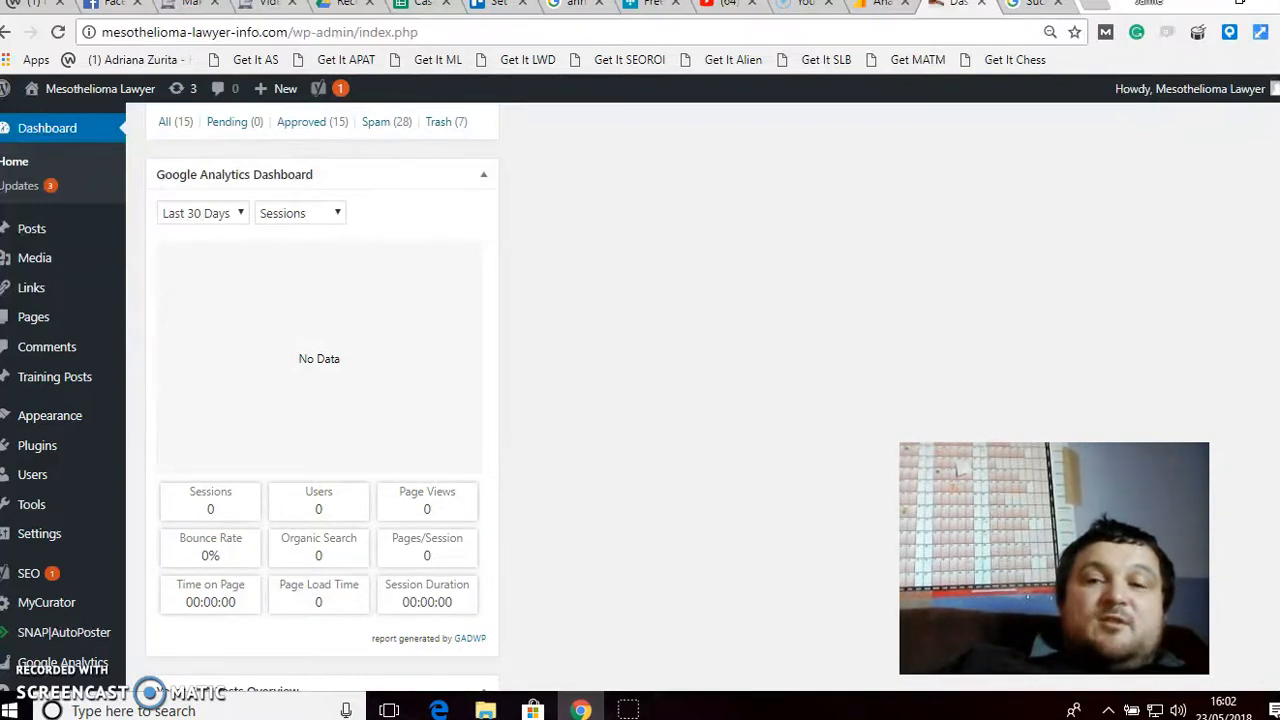
{"action": "scroll", "coordinate": [640, 400], "scroll_direction": "up", "scroll_amount": 5}
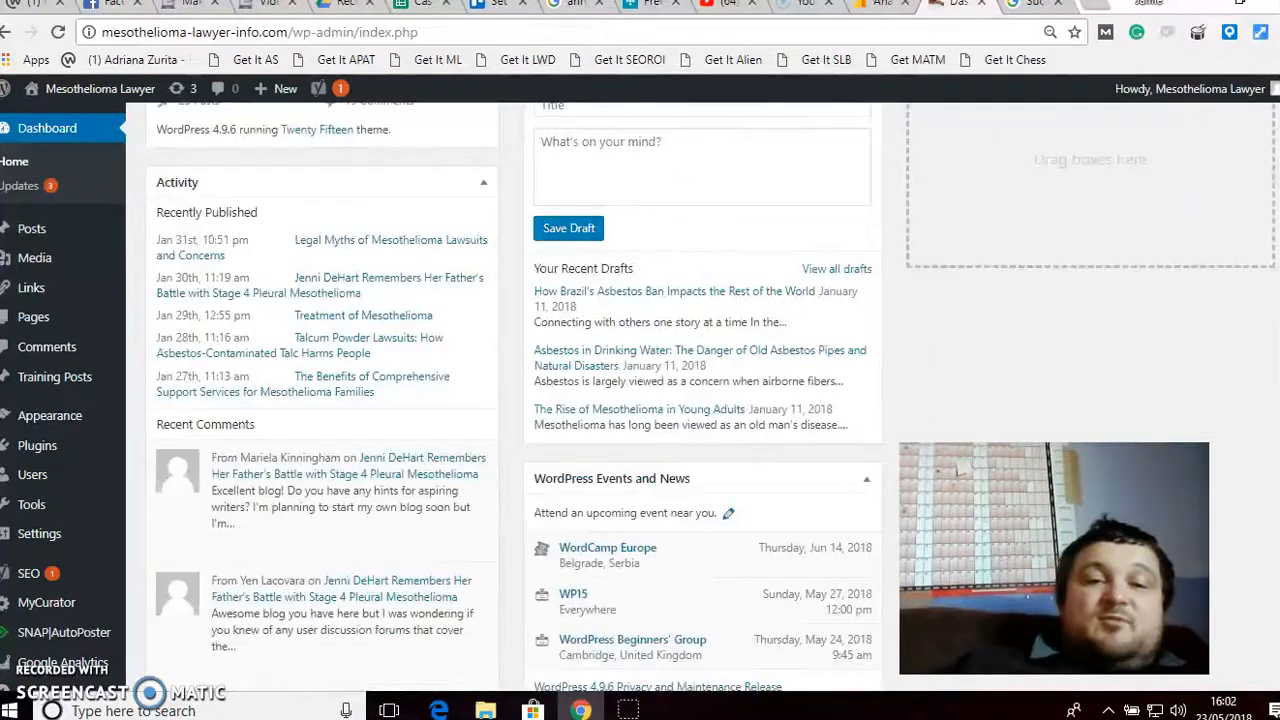
{"action": "scroll", "coordinate": [700, 400], "scroll_direction": "up", "scroll_amount": 4}
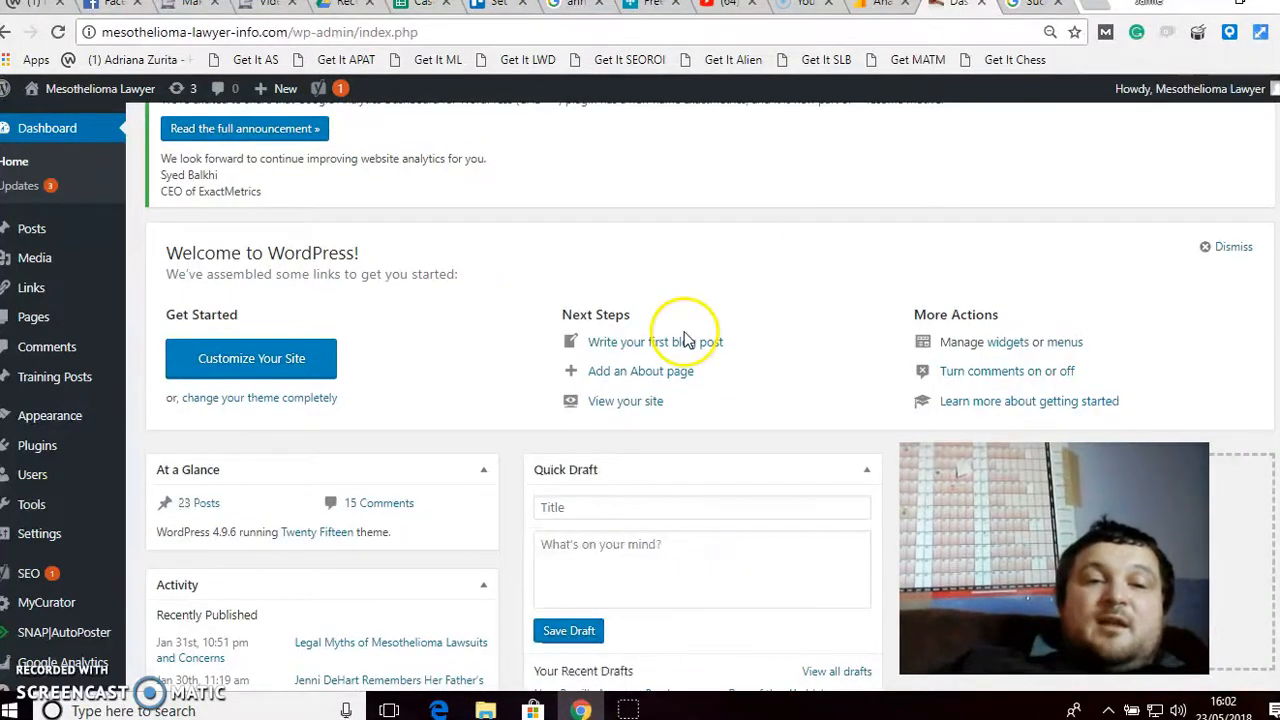